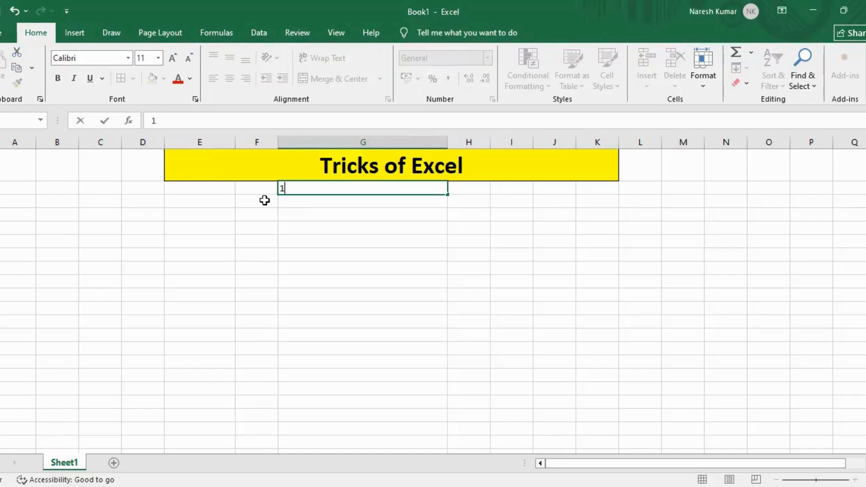
Enter 1 and 2 in the two cells below the title in column G and autofill the series down to 19
key("Return")
type("2")
key("Return")
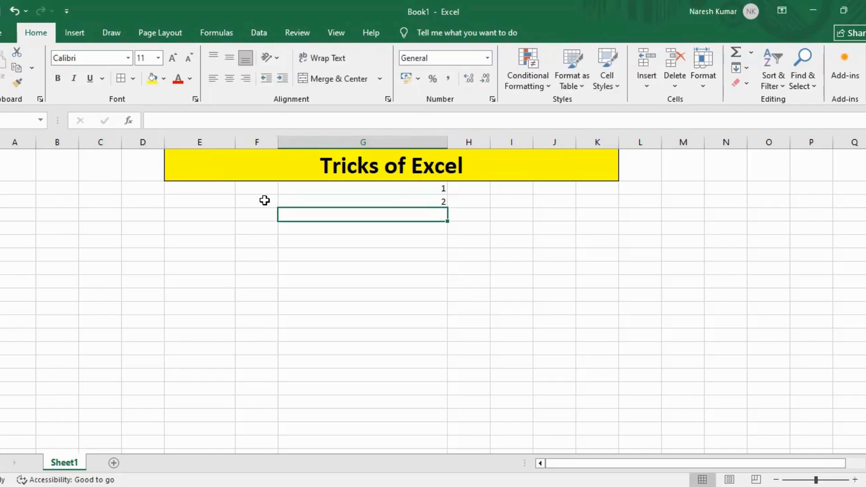
left_click(405, 187)
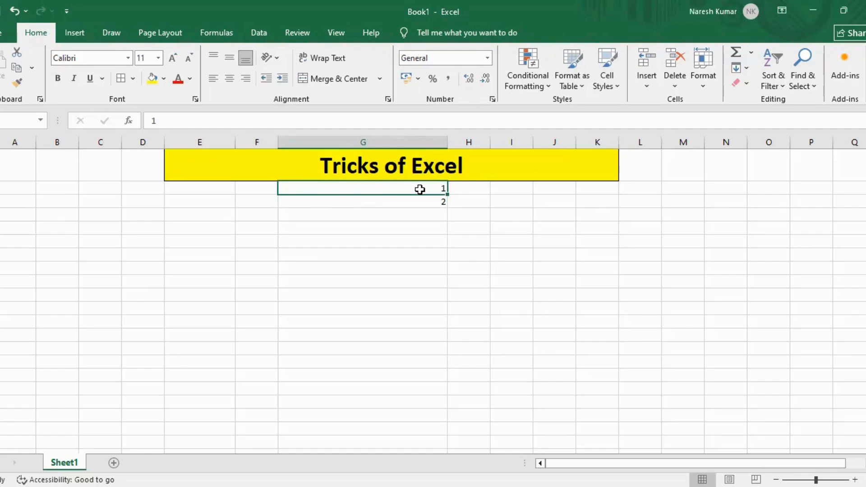
mouse_move(421, 191)
left_mouse_down()
mouse_move(419, 209)
mouse_move(420, 201)
left_mouse_up()
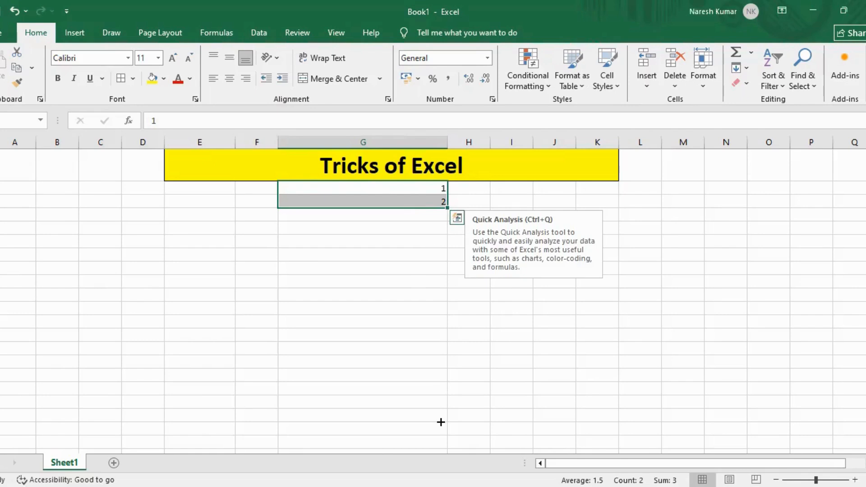
left_click_drag(441, 422, 436, 436)
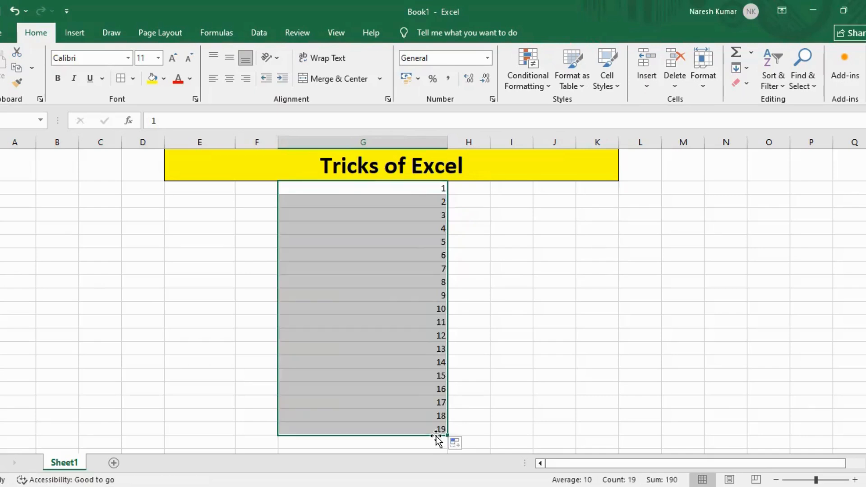
left_click(478, 189)
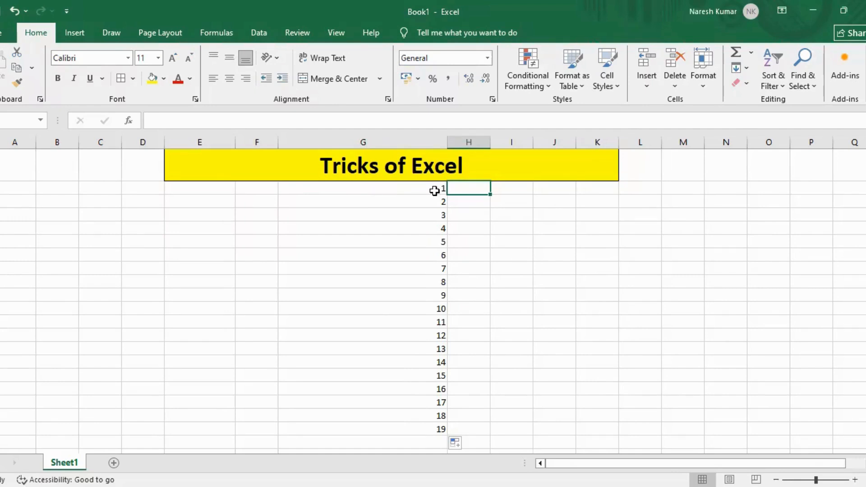
Clear the whole number series from column G
mouse_move(433, 190)
left_mouse_down()
mouse_move(404, 331)
mouse_move(456, 219)
mouse_move(438, 197)
left_mouse_up()
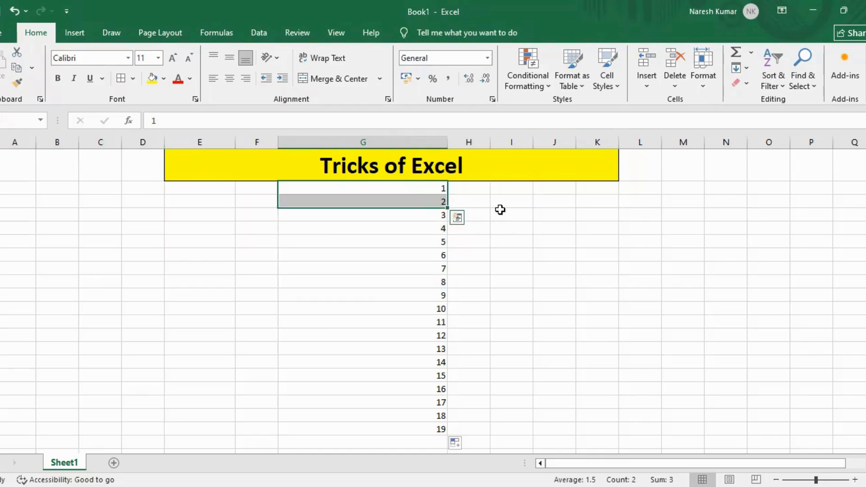
left_click(495, 190)
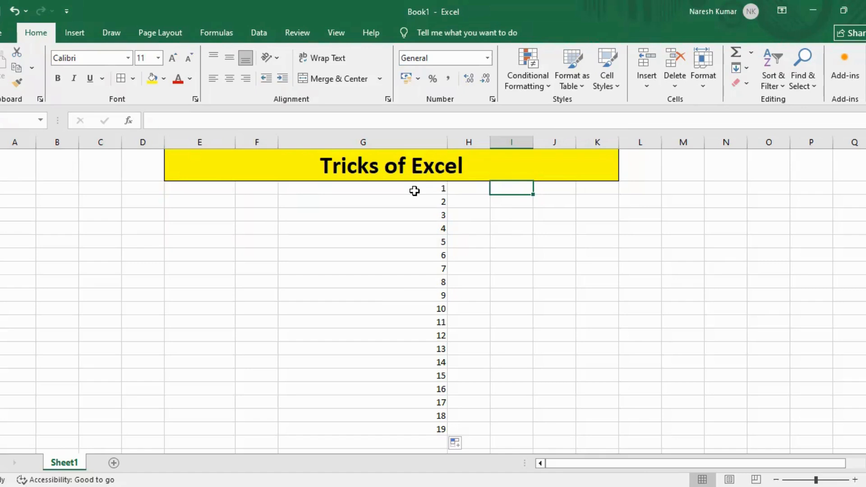
left_click_drag(415, 191, 380, 423)
key("Delete")
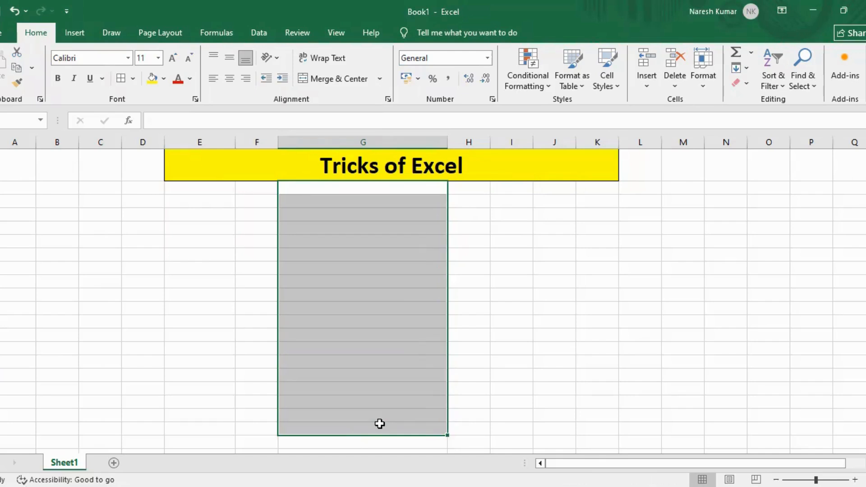
Enter 1 in the first cell below the title in column G
left_click(424, 190)
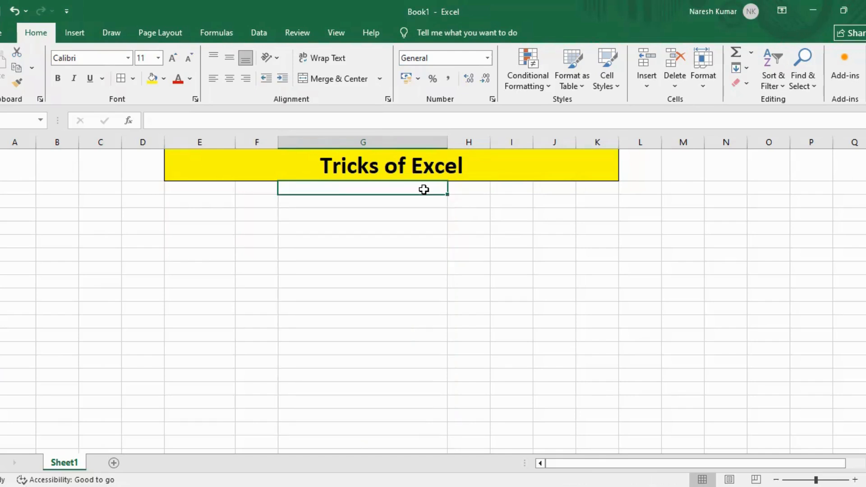
type("1")
key("Return")
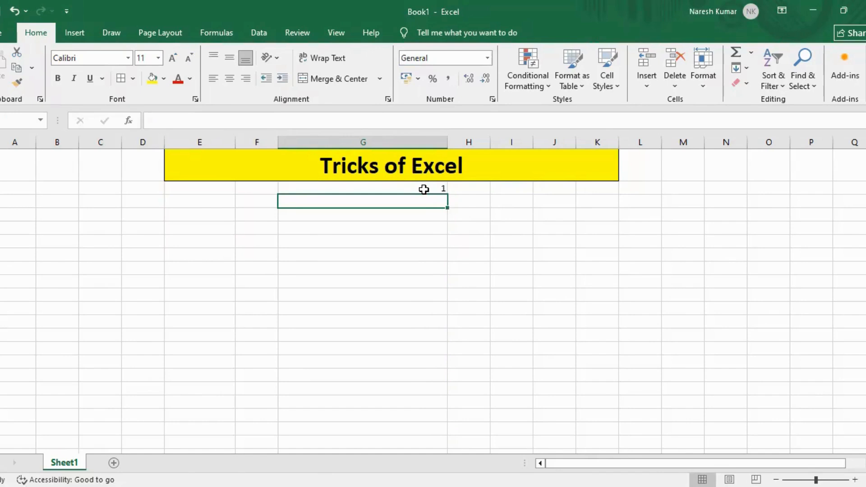
Fill 18 cells of column G, starting at the 1, with a linear column series using step value 1
left_click(425, 189)
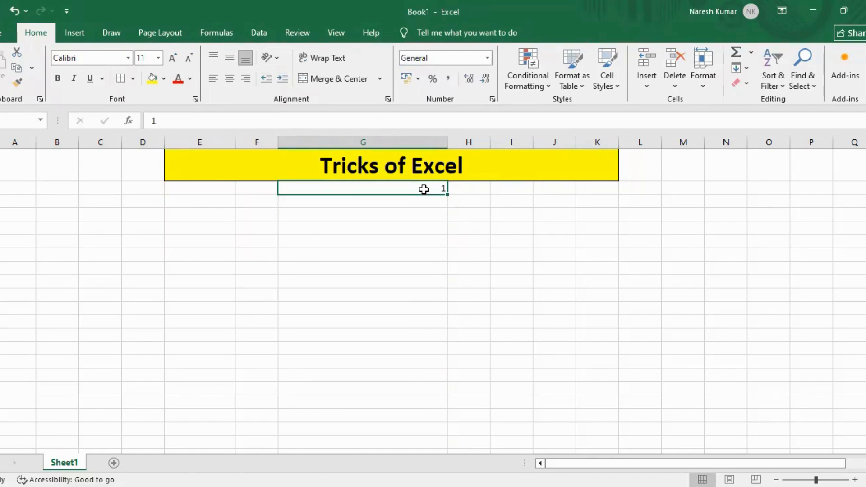
key("shift+Down")
key("shift+Down")
key("shift+Down")
key("shift+Down")
key("shift+Down")
key("shift+Down")
key("shift+Down")
key("shift+Down")
key("shift+Down")
key("shift+Down")
key("shift+Down")
key("shift+Down")
key("shift+Down")
key("shift+Down")
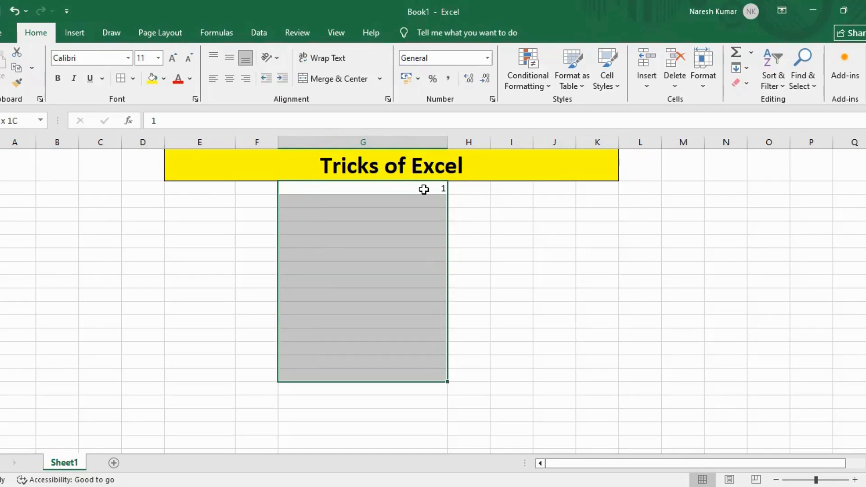
key("shift+Down")
key("shift+Down")
key("shift+Down")
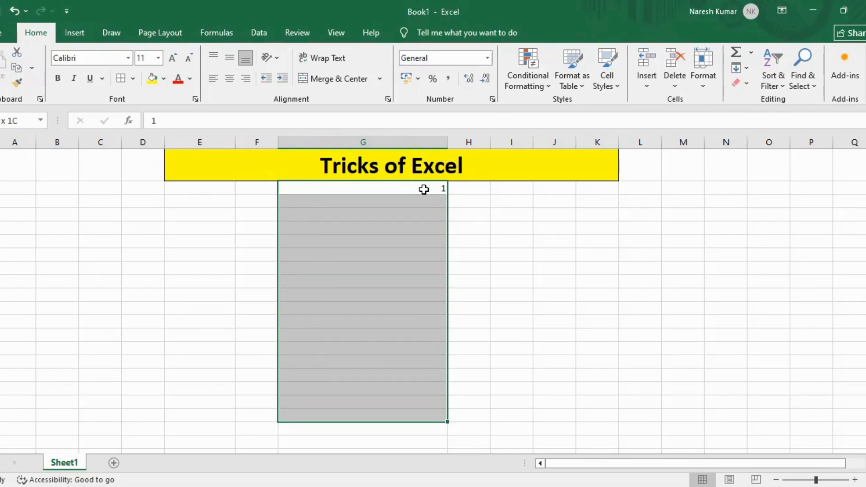
key("alt")
key("e")
key("i")
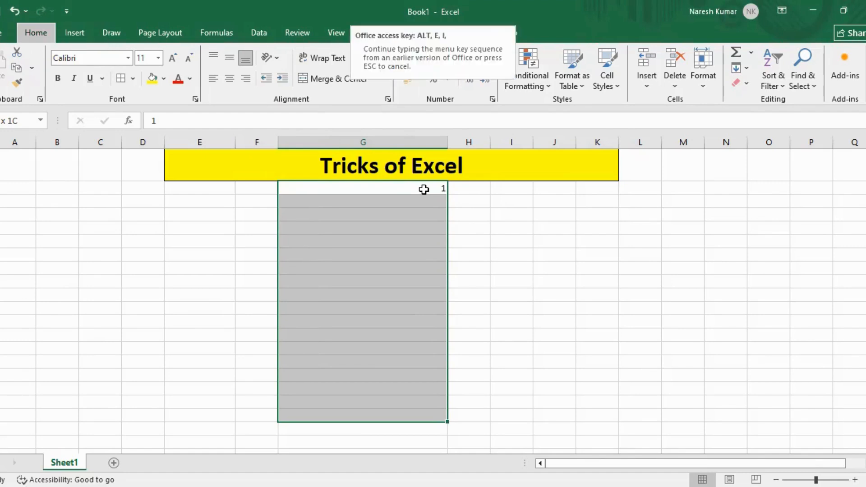
key("s")
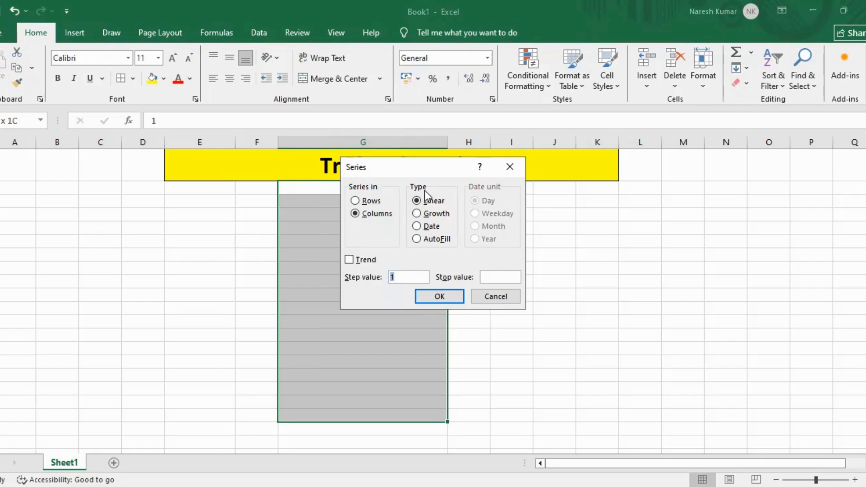
key("Return")
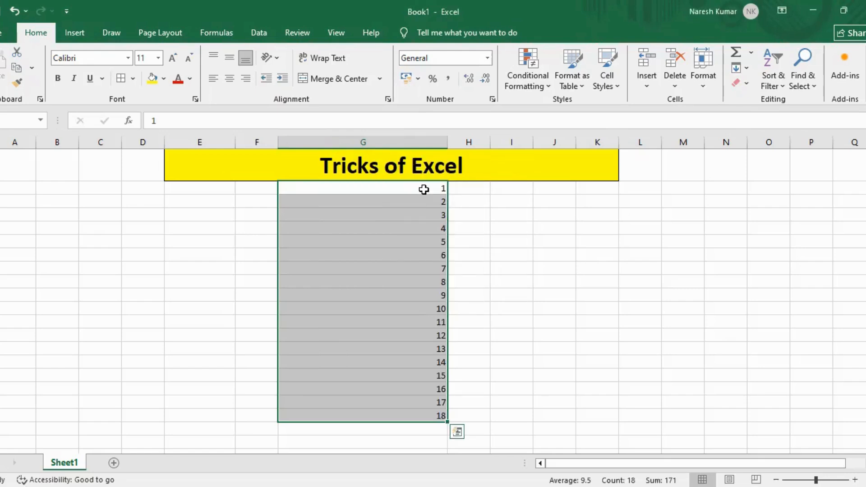
Write the note Alt+EIS in column I, in the row of the number 3
left_click(495, 210)
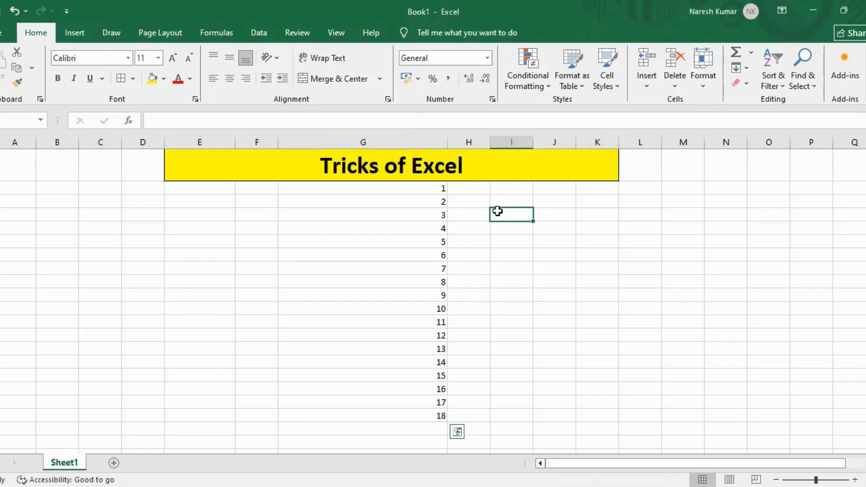
type("Alt+E")
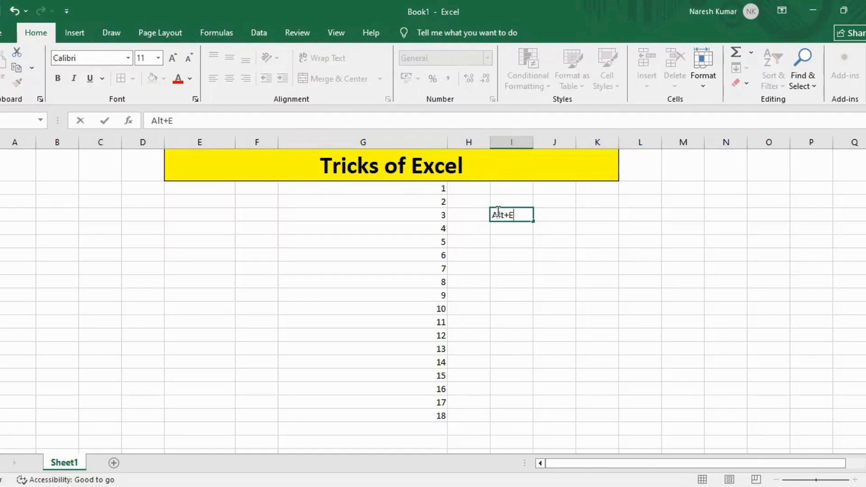
type("IS")
key("Return")
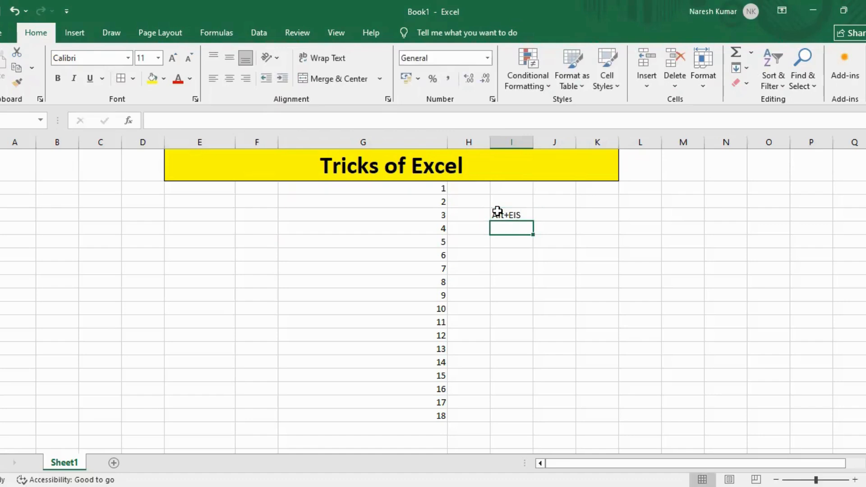
Write the note Clt+G in column J beside the Alt+EIS note
left_click(555, 217)
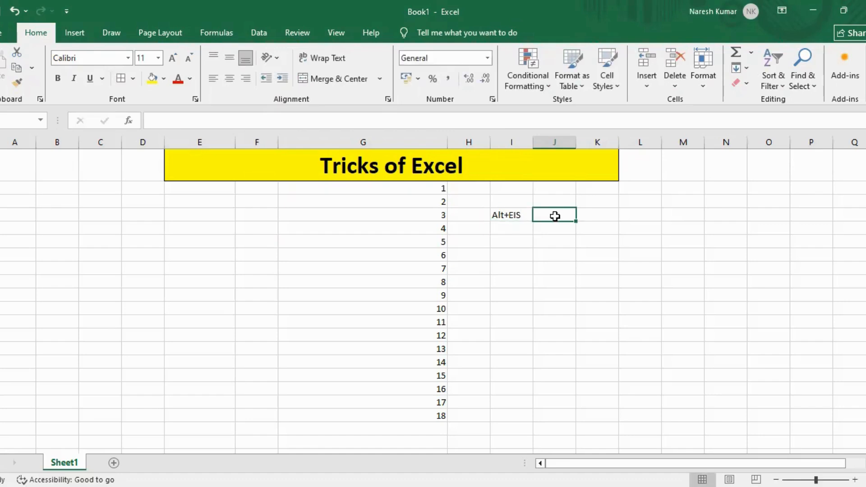
left_click(426, 188)
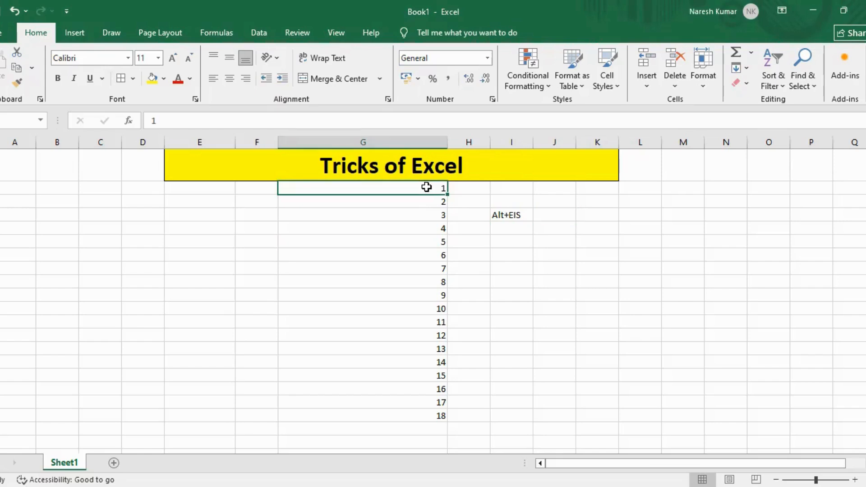
left_click(571, 216)
type("C")
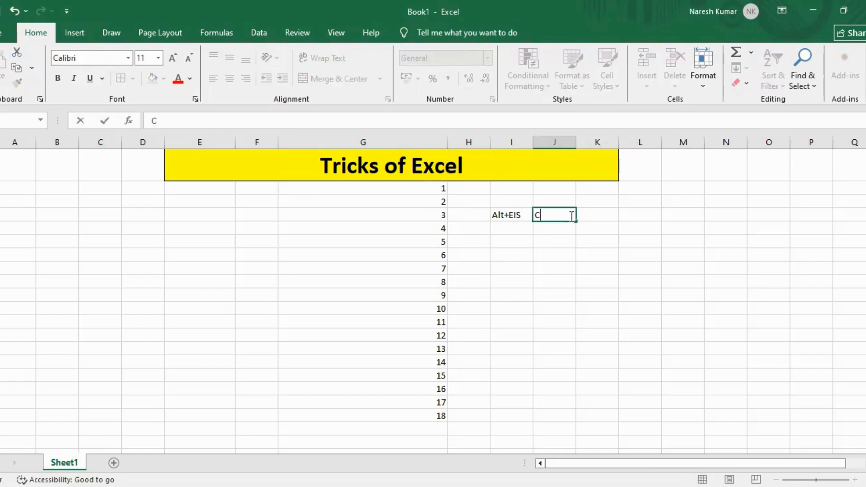
type("lt+G")
key("Return")
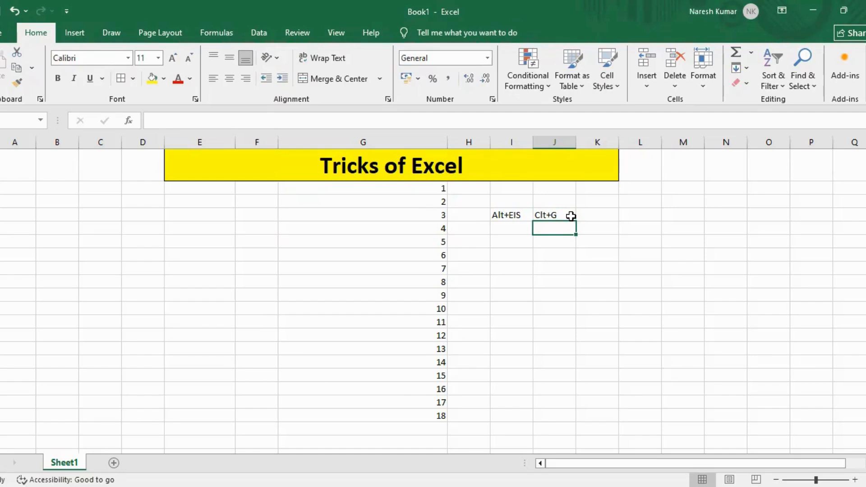
Enter 1 in column F, in the row where column G contains 2
key("ctrl+g")
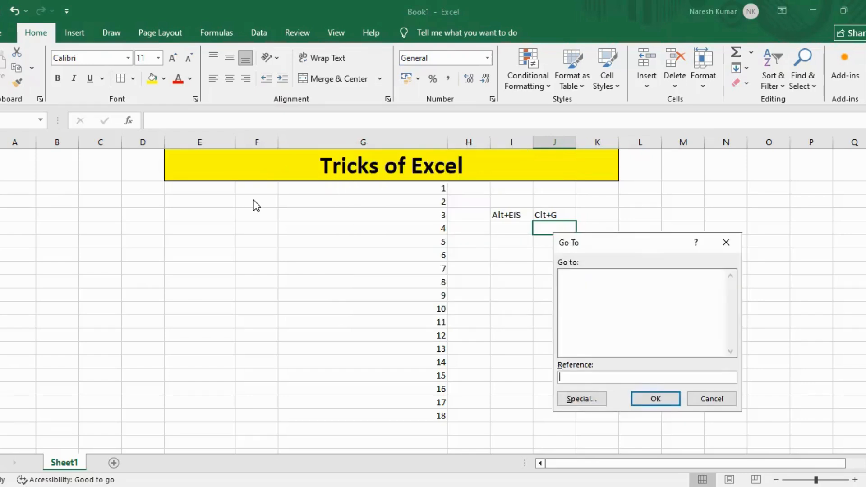
left_click(711, 399)
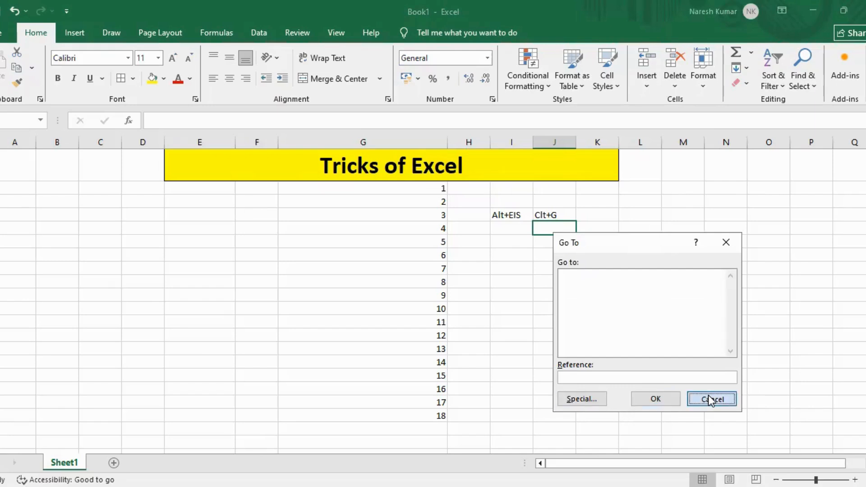
left_click(251, 203)
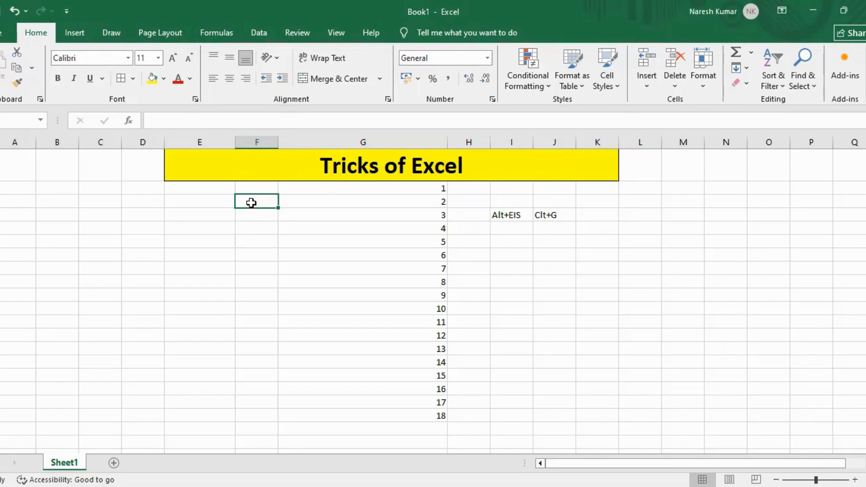
key("ctrl+g")
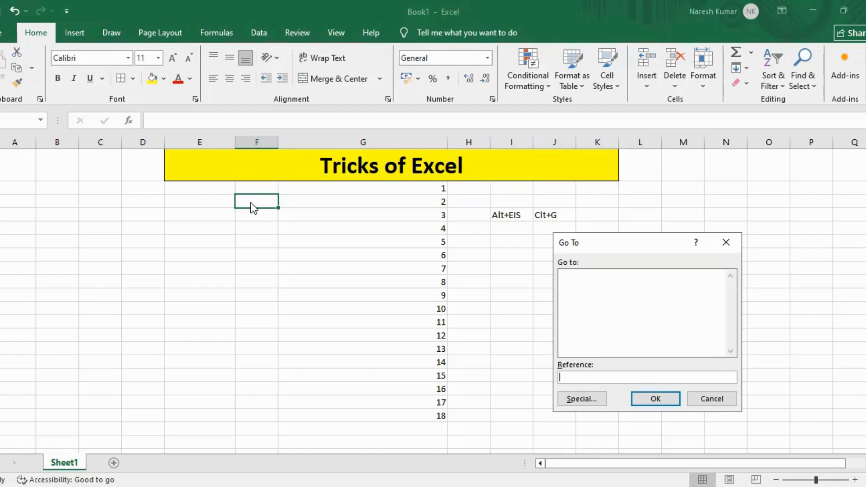
key("Escape")
type("1")
key("Return")
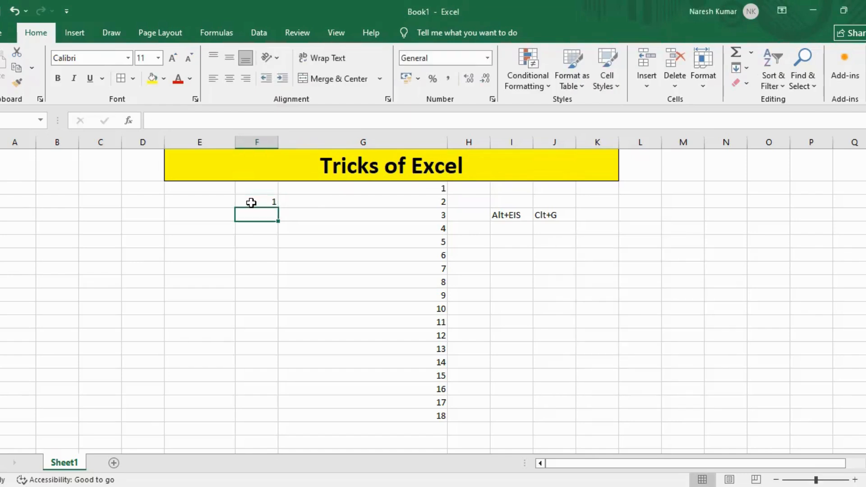
Fill column F from its 1 down to cell F5000 with a number series, and extend it two more cells to reach 5000
left_click(251, 203)
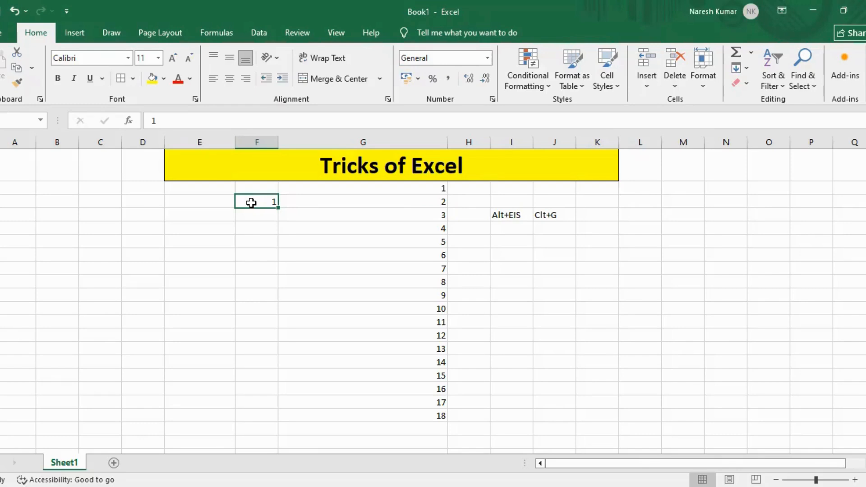
key("ctrl+g")
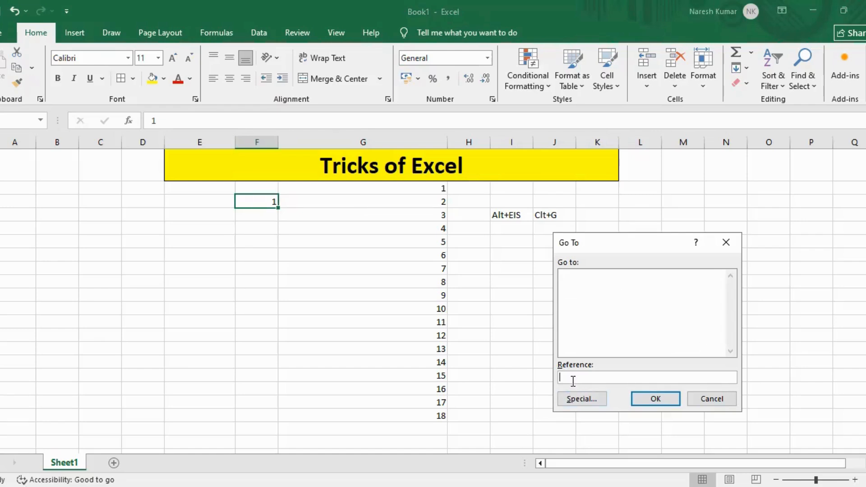
type("F5000")
key("Return")
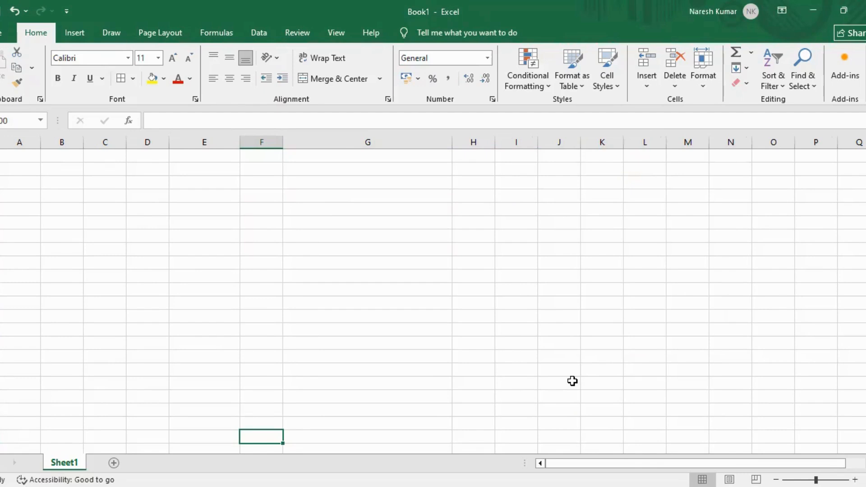
key("ctrl+shift+Up")
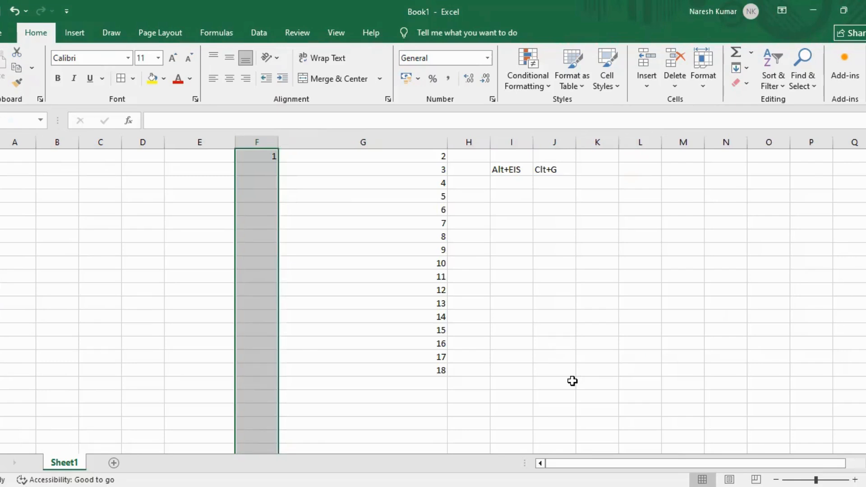
key("alt+e")
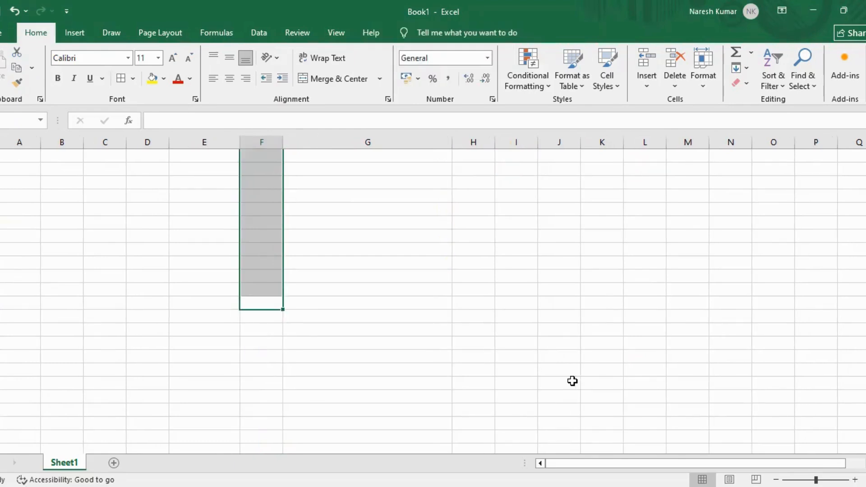
key("Return")
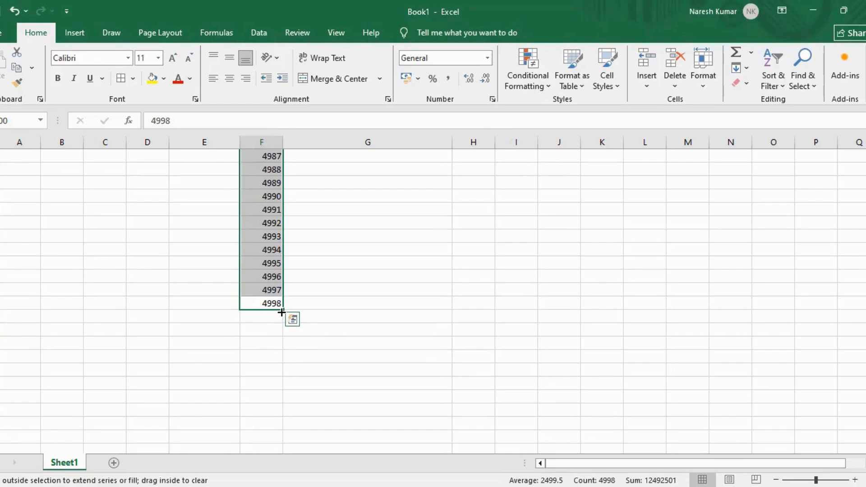
left_click_drag(282, 313, 283, 335)
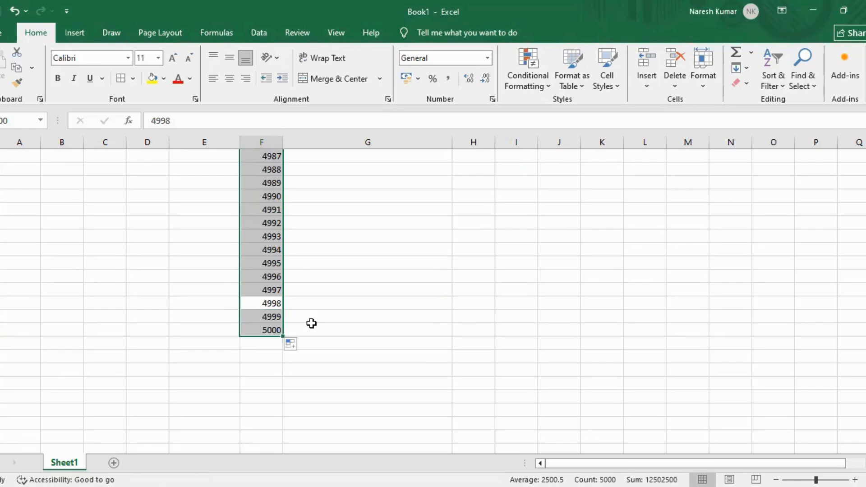
Clear the numbers 1 to 18 from column G, leaving the list in column F in place
left_click(312, 324)
key("ctrl+Up")
key("Up")
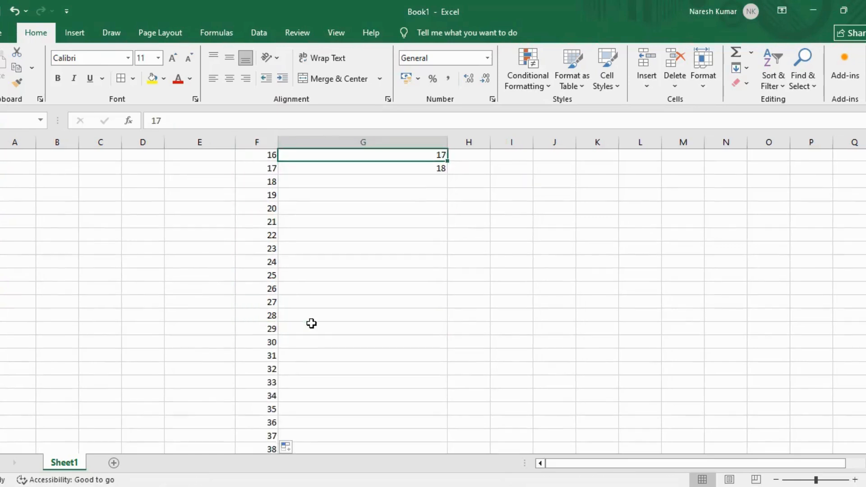
key("Up")
key("Up")
key("Up")
key("Up")
key("Up")
key("ctrl+Up")
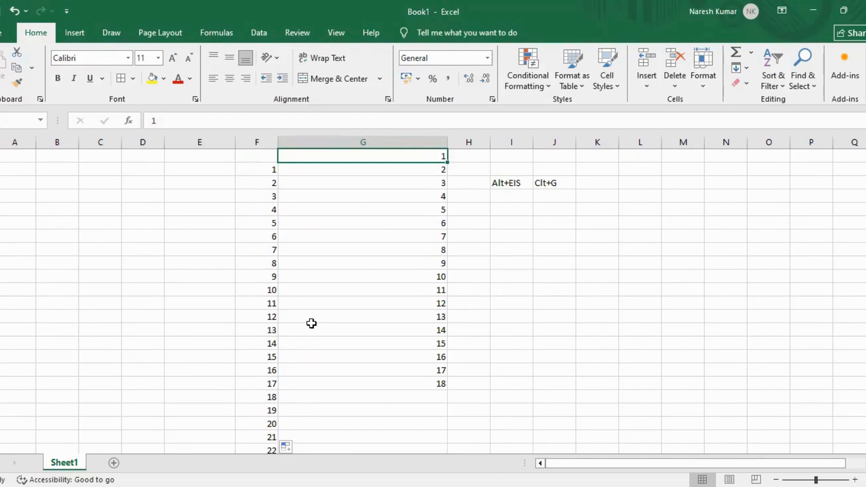
scroll(311, 323, "up", 1)
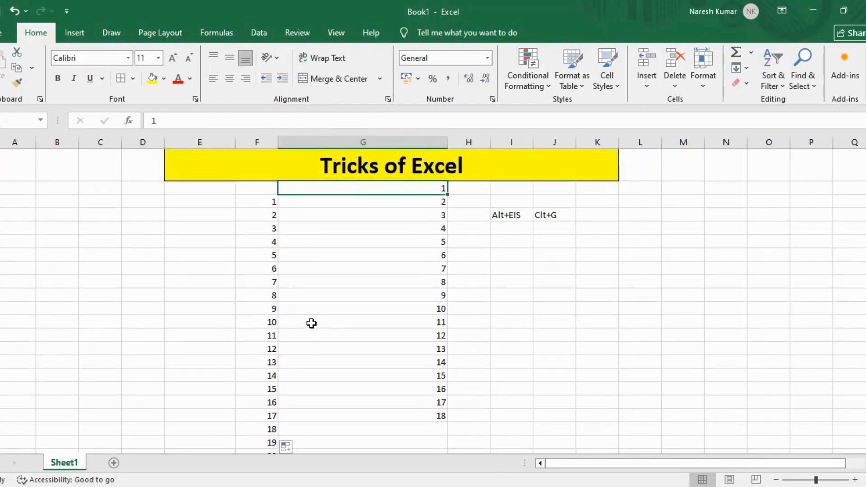
key("ctrl+shift+Down")
key("ctrl+shift+Left")
key("ctrl+shift+Right")
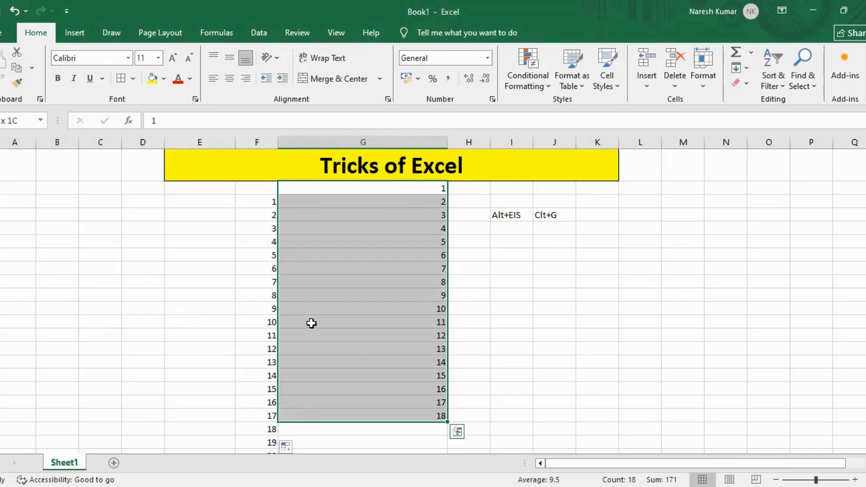
key("Delete")
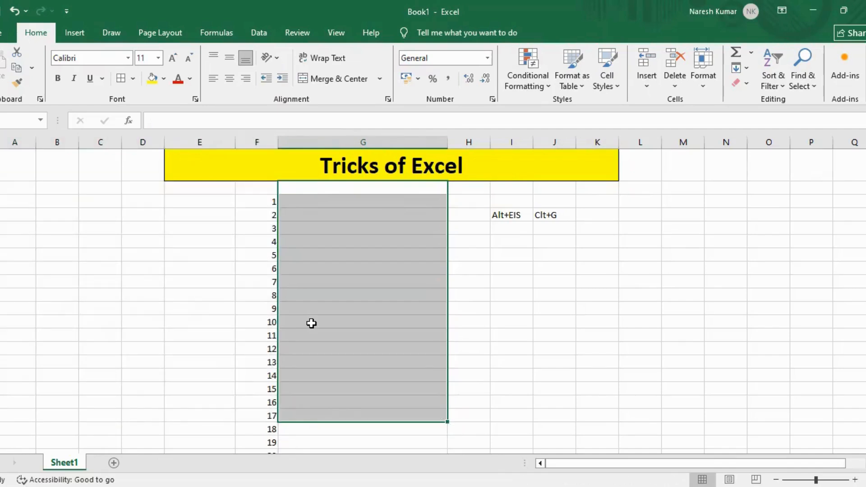
Enter 1 in cell G2 below the title and jump from there to cell G5002 with Go To
left_click(413, 189)
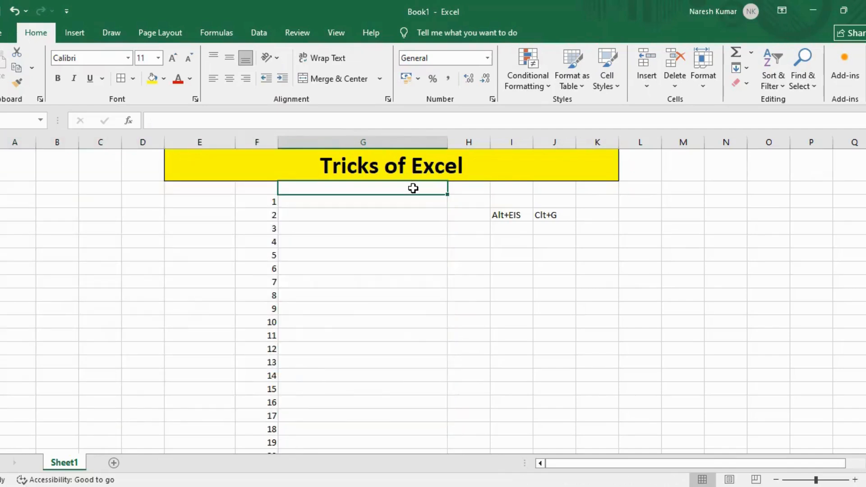
type("1")
key("Return")
left_click(413, 188)
key("ctrl+g")
key("BackSpace")
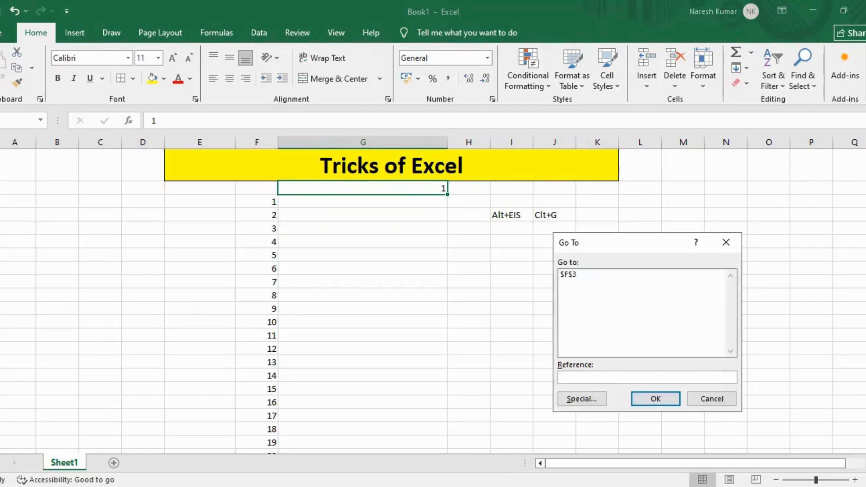
type("G5002")
key("Return")
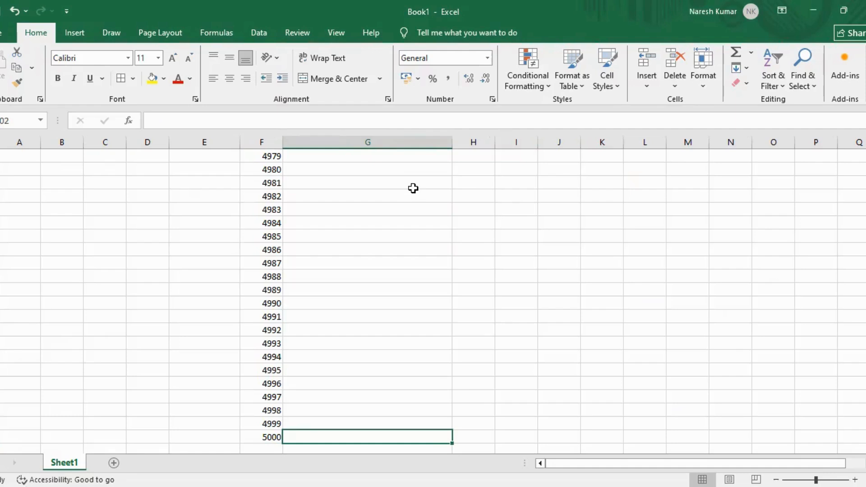
Fill column G from the 1 in G2 down to G5002 with a number series and return to its start
key("ctrl+shift+Up")
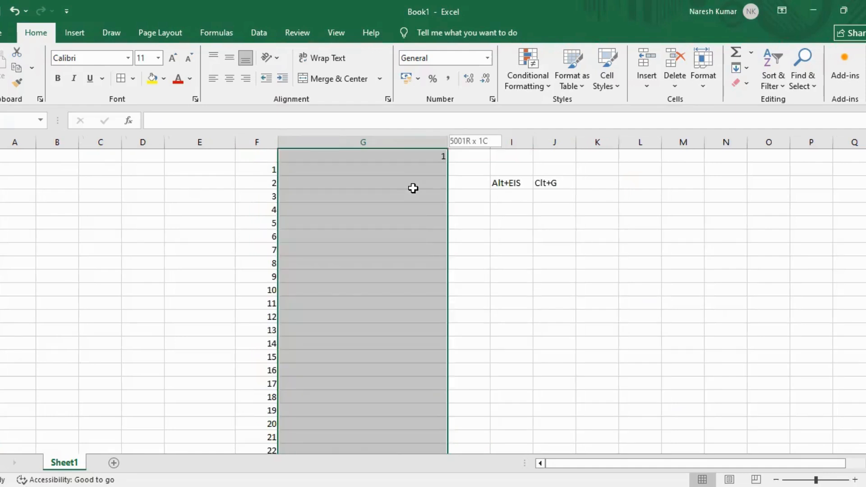
key("alt+e")
key("s")
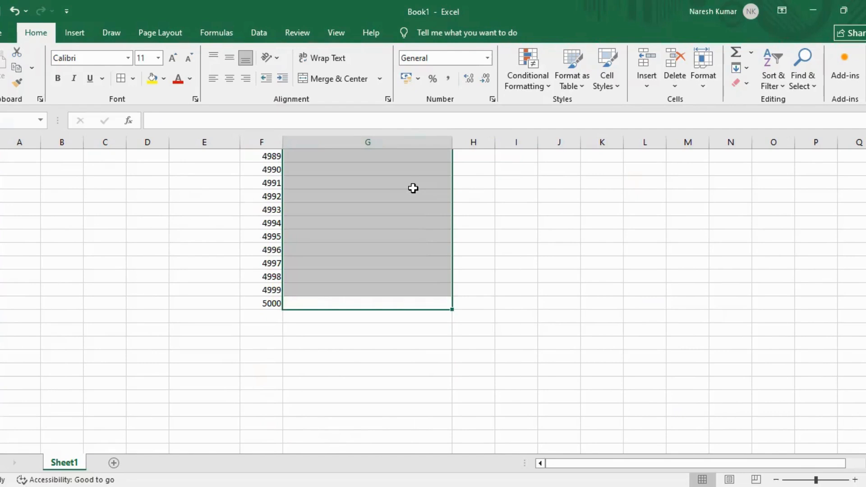
key("ctrl+e")
key("Down")
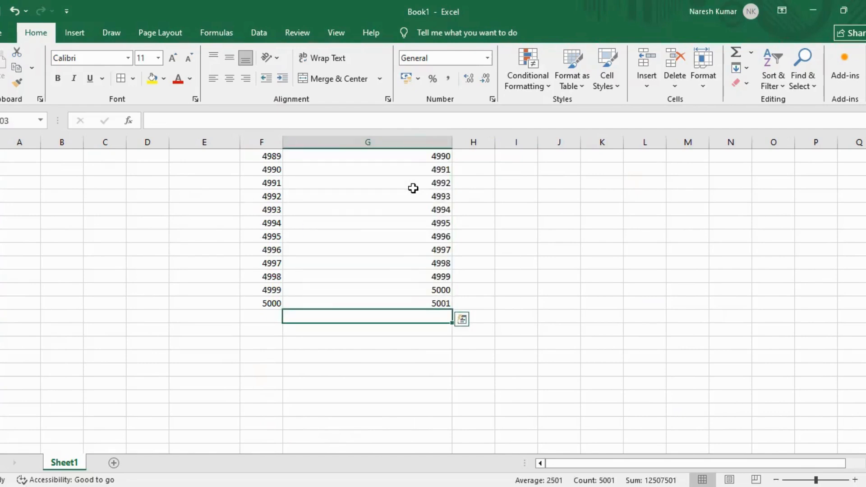
key("ctrl+Up")
key("Down")
key("Up")
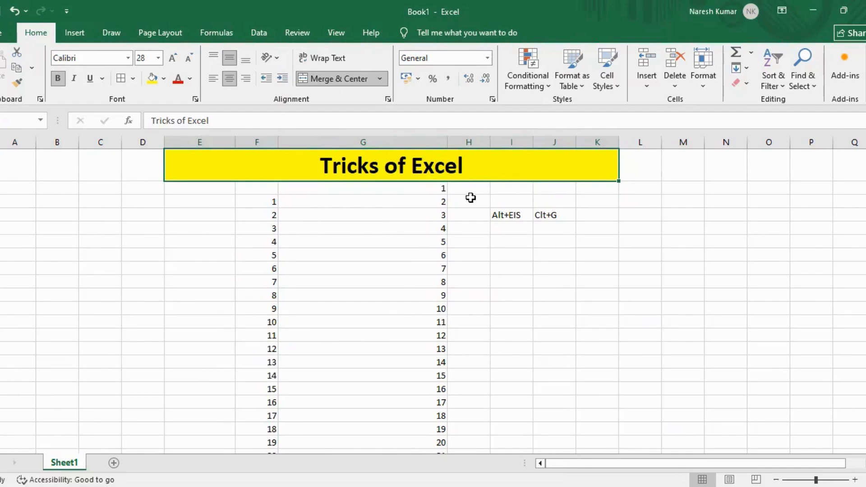
Clear the contents of columns F to H from row 2 down to row 5002
left_click(267, 190)
key("shift+Right")
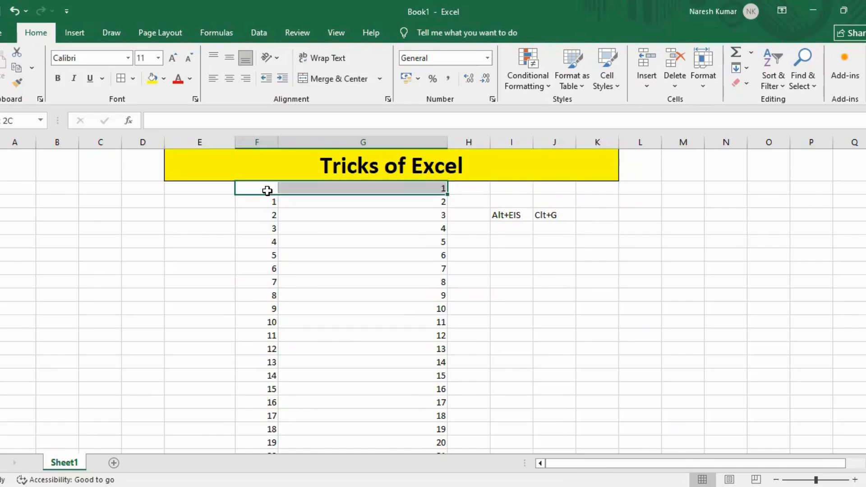
key("shift+Right")
key("shift+Down")
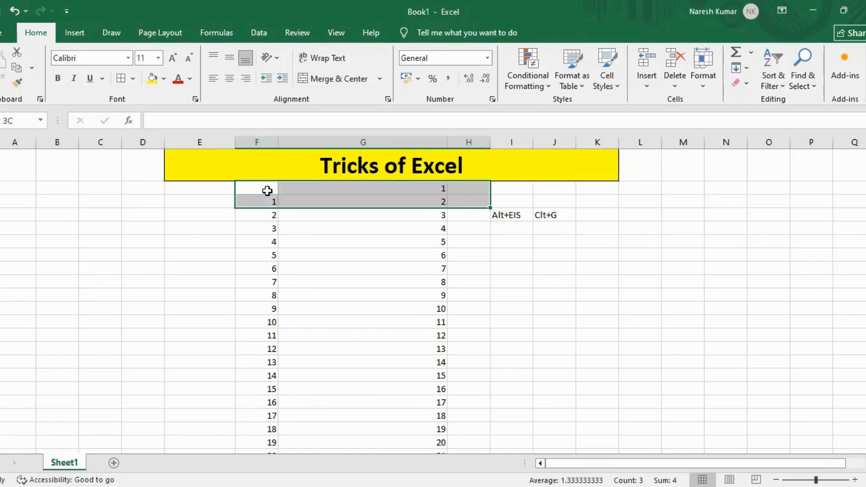
key("ctrl+shift+Down")
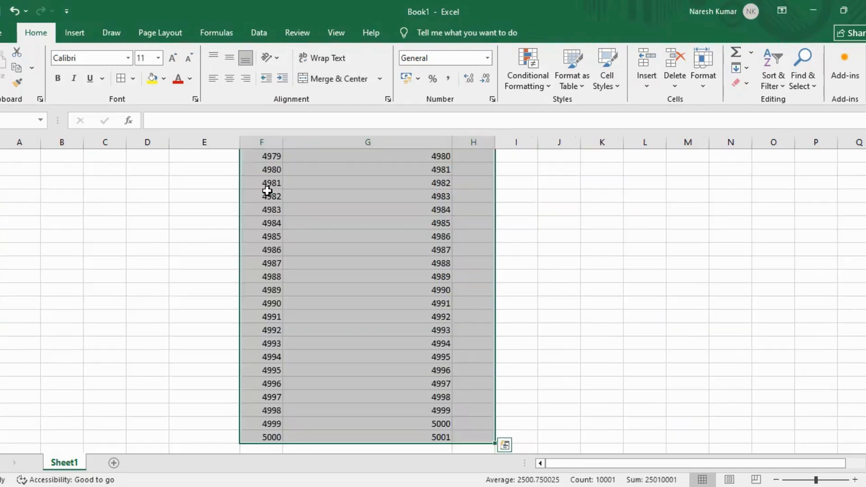
key("ctrl+BackSpace")
key("Up")
key("Down")
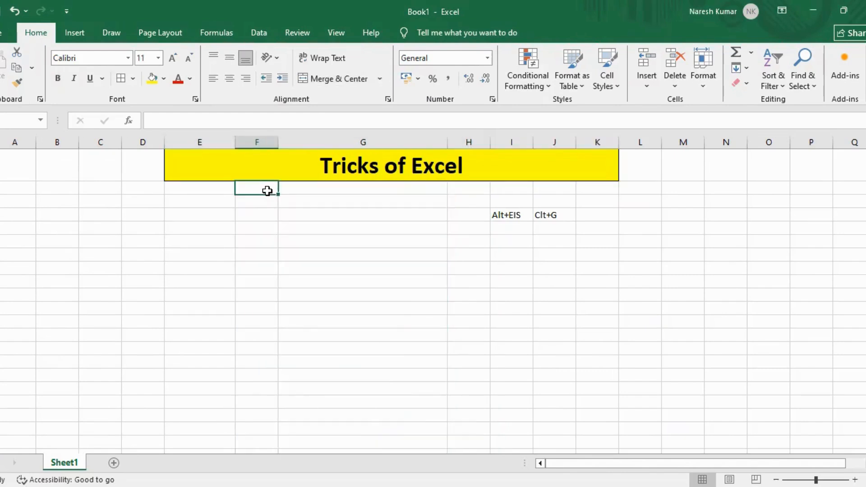
Enter 1 in the emptied cell G2 and go to cell G5002 with Go To
key("Right")
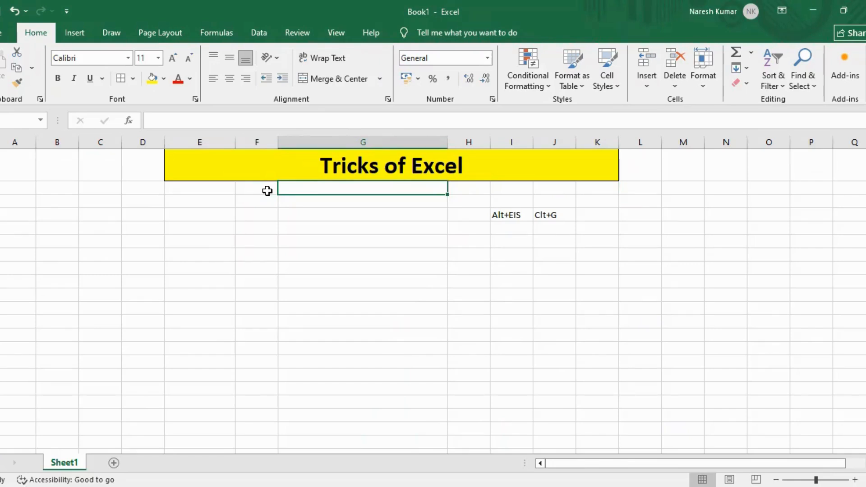
type("1")
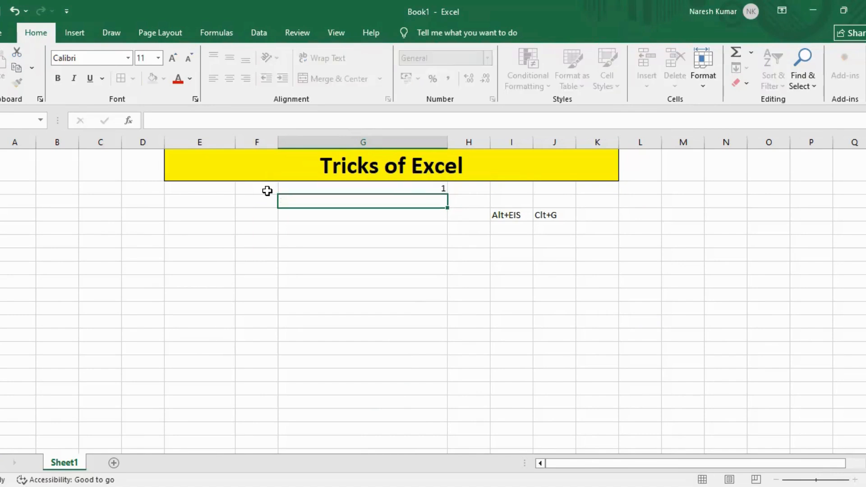
key("ctrl+Return")
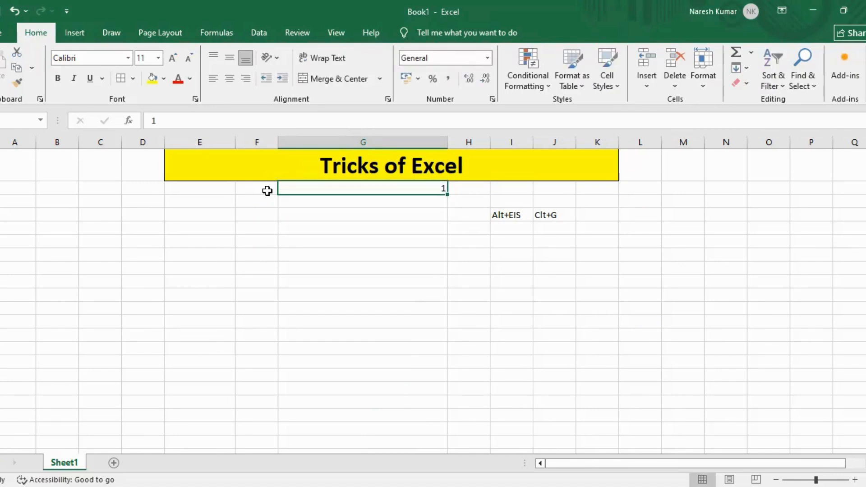
key("ctrl+g")
type("G5002")
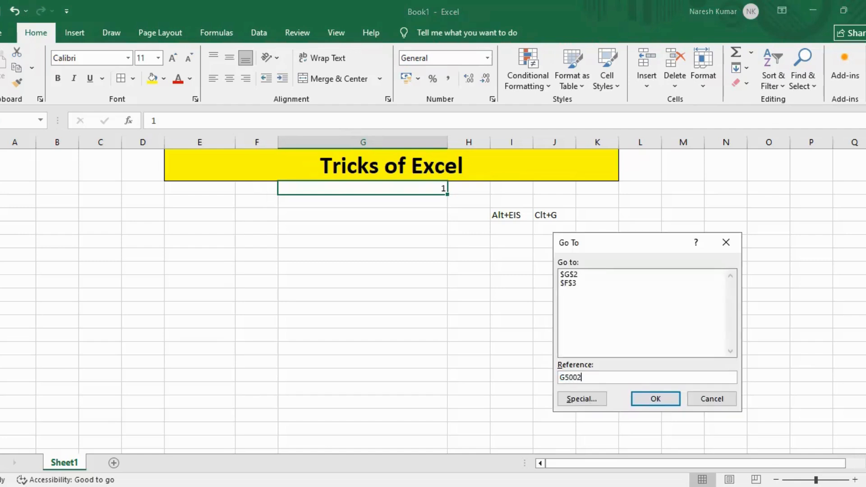
key("Return")
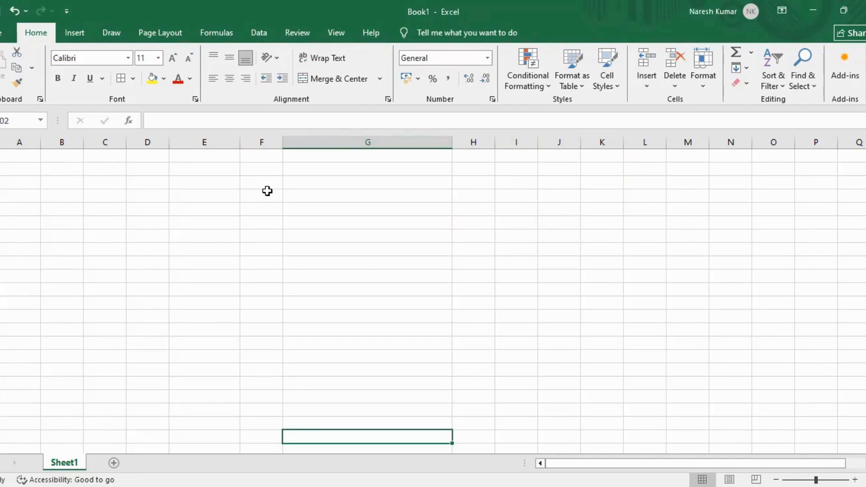
Fill G2 to G5002 with a linear column series using step value 1, and return to the title area
key("ctrl+shift+Up")
key("alt+e")
key("i")
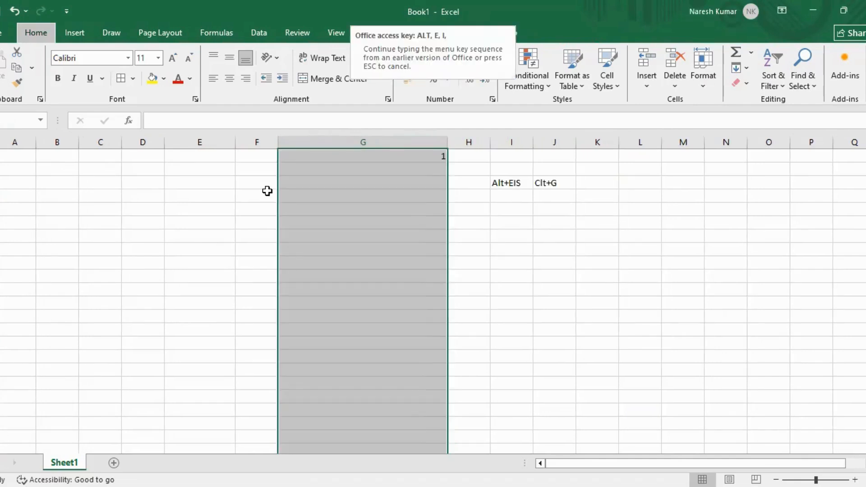
key("s")
key("Tab")
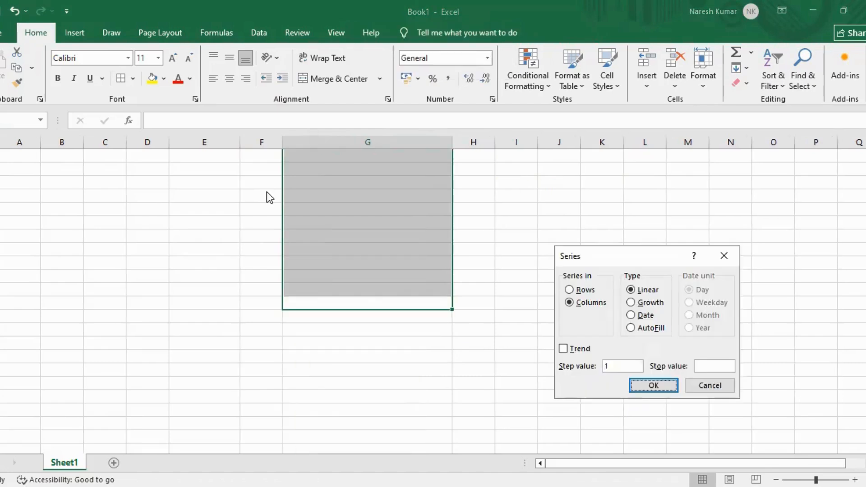
type("5001")
key("Return")
key("Up")
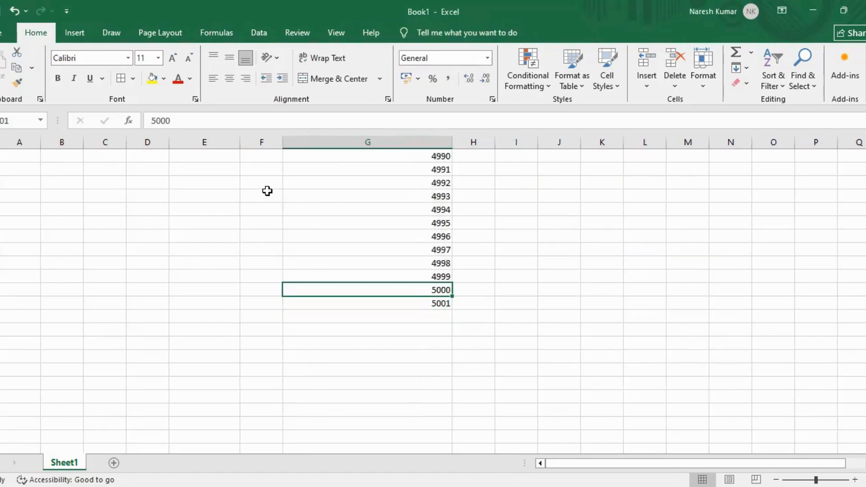
key("ctrl+Up")
scroll(268, 191, "up", 1)
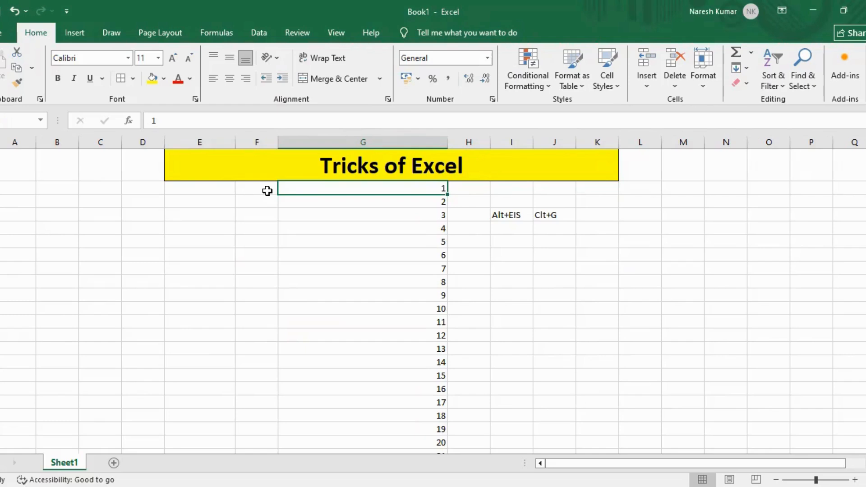
Enter 1 and 2 in cells F2 and F3 and autofill them down to 16 in F17
left_click(267, 191)
type("1")
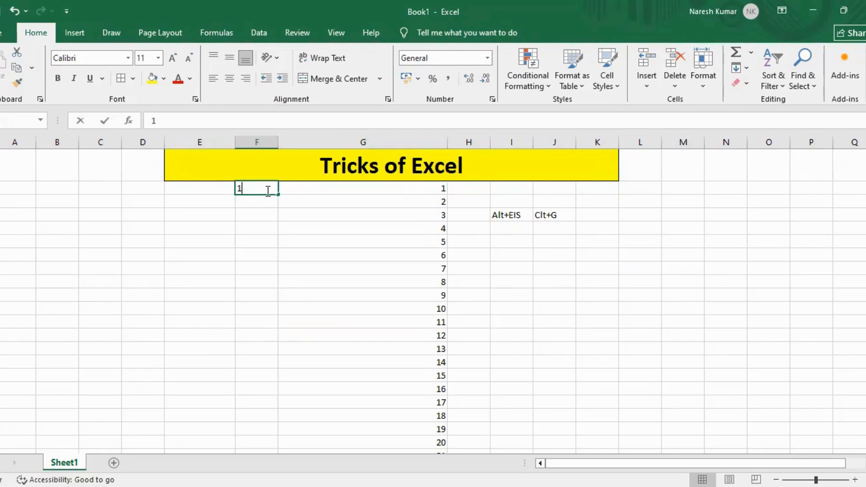
key("Return")
type("2")
key("Return")
key("Up")
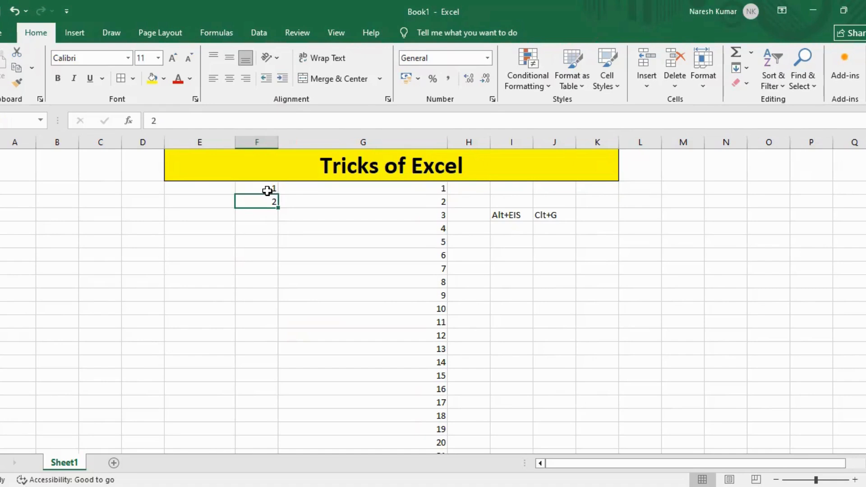
left_click_drag(268, 191, 296, 347)
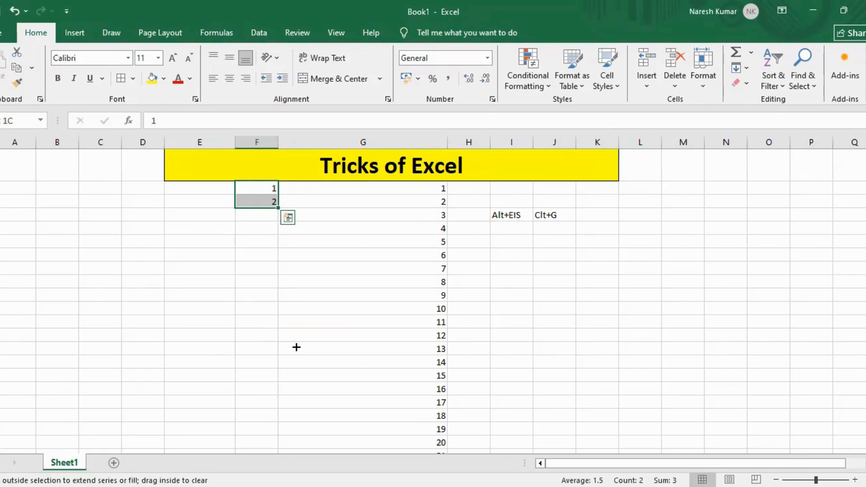
left_click_drag(272, 398, 272, 392)
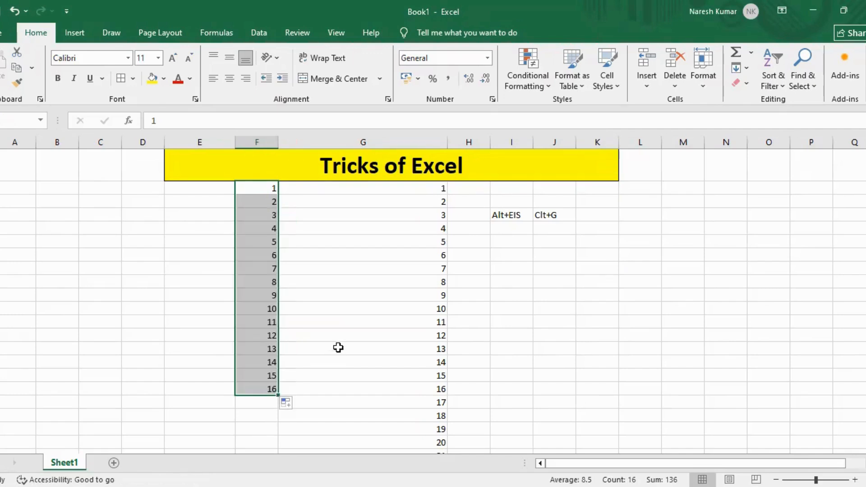
Clear both number lists in columns F and G from row 2 down to the end
left_click(317, 193)
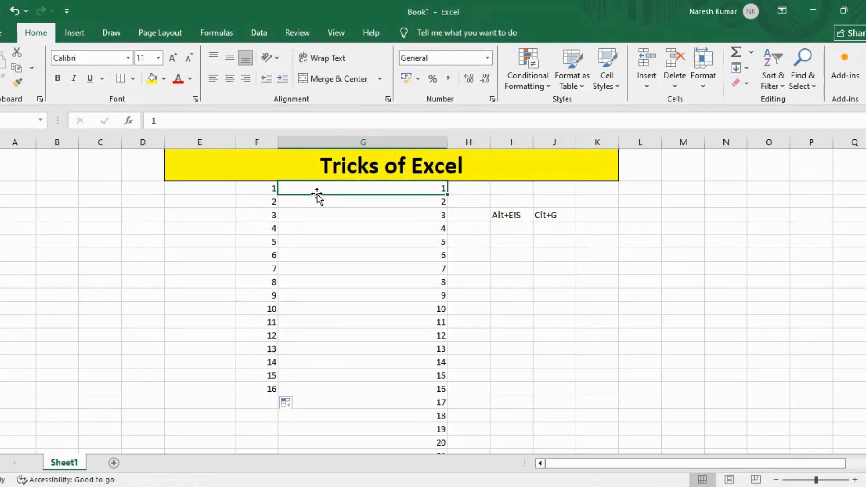
key("Left")
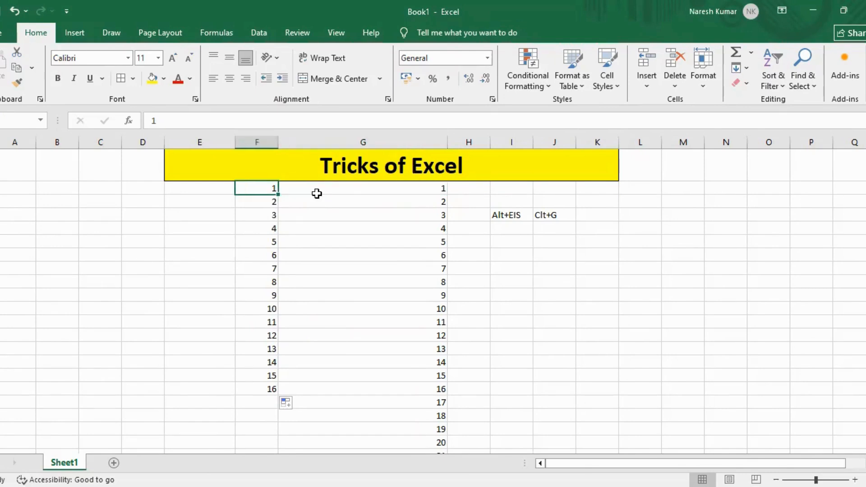
key("shift+Right")
key("ctrl+shift+Down")
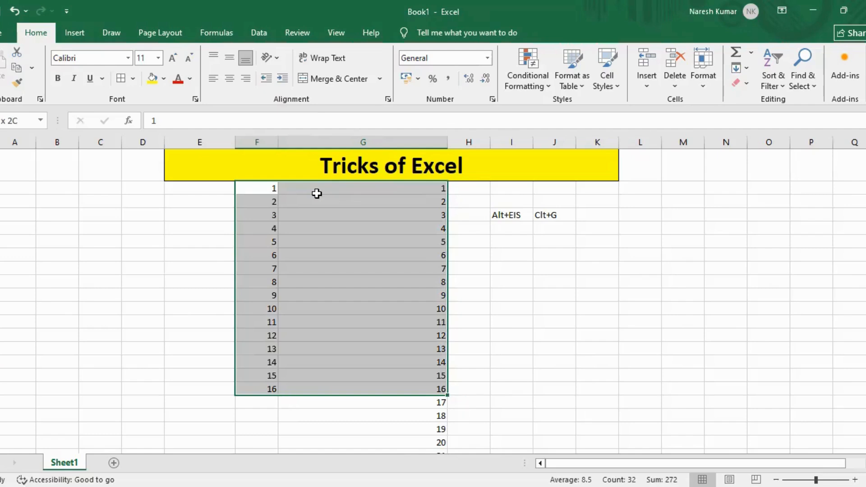
key("ctrl+shift+Down")
key("Delete")
key("Down")
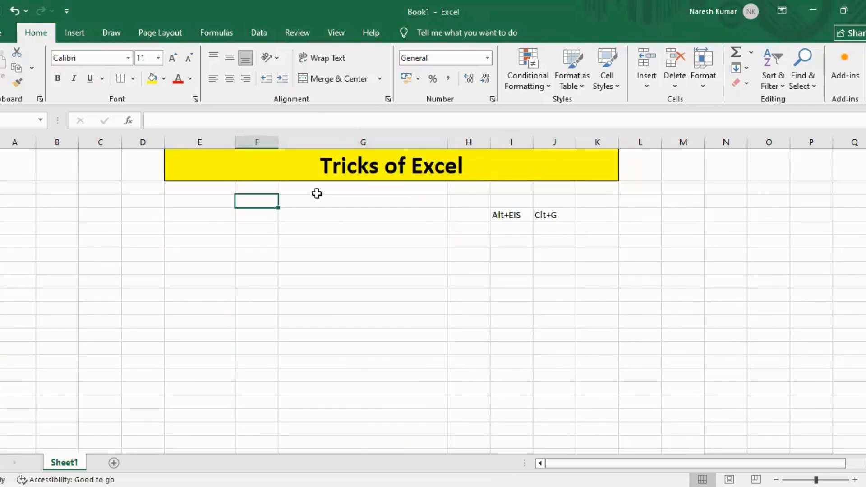
Enter 1 in cell G2 directly below the title
left_click(317, 193)
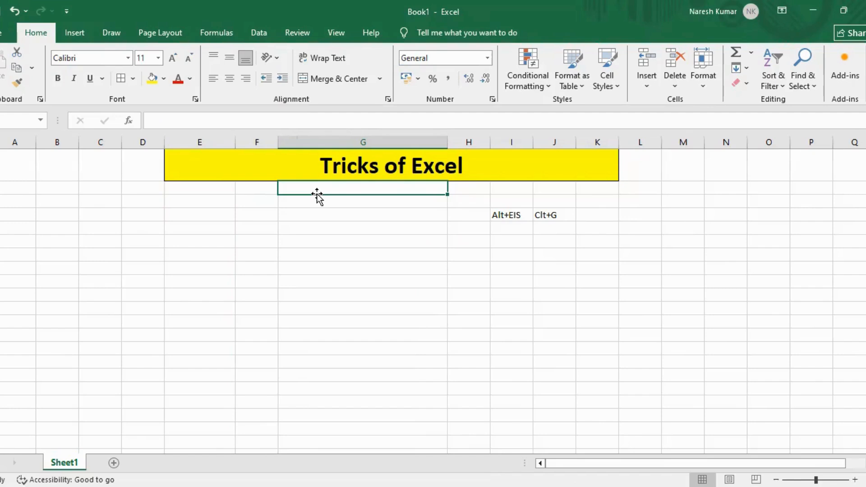
type("1")
key("Return")
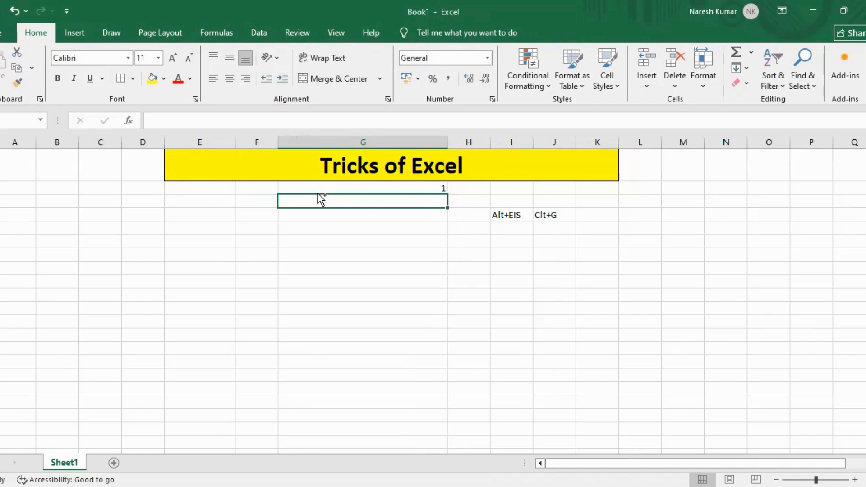
Jump to cell G101 with Go To, as the end cell of the number list in column G
key("ctrl+g")
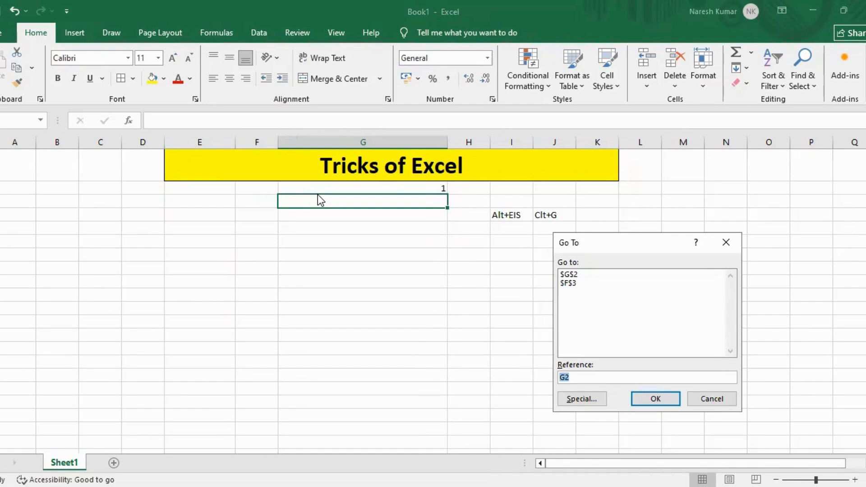
key("Right")
key("BackSpace")
type("102")
key("BackSpace")
type("1")
key("Return")
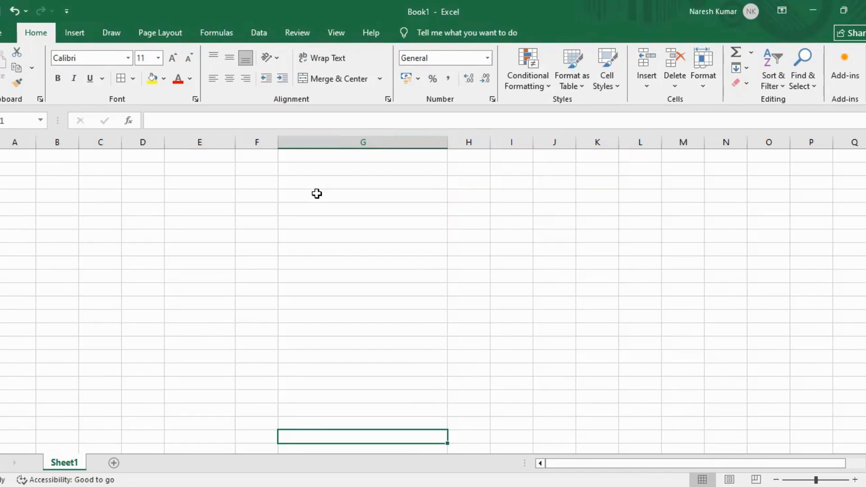
Fill G2 to G101 with a linear column series using step value 2, starting from the existing 1
key("ctrl+shift+Up")
key("alt+e")
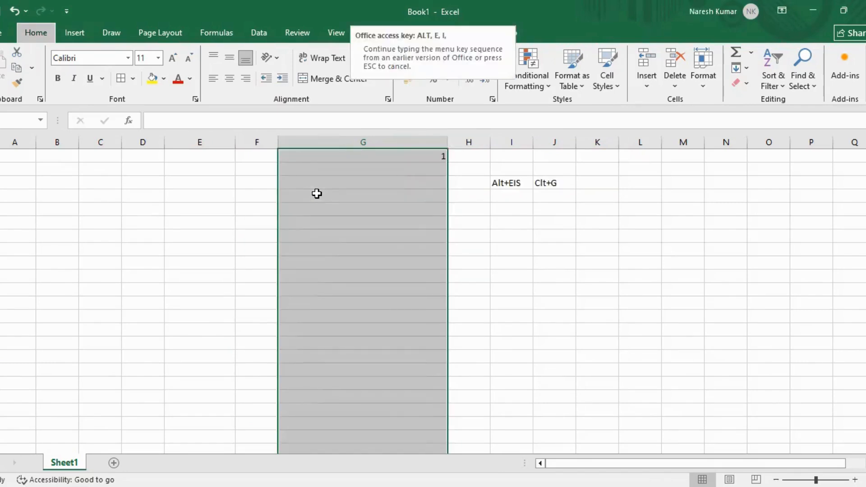
key("s")
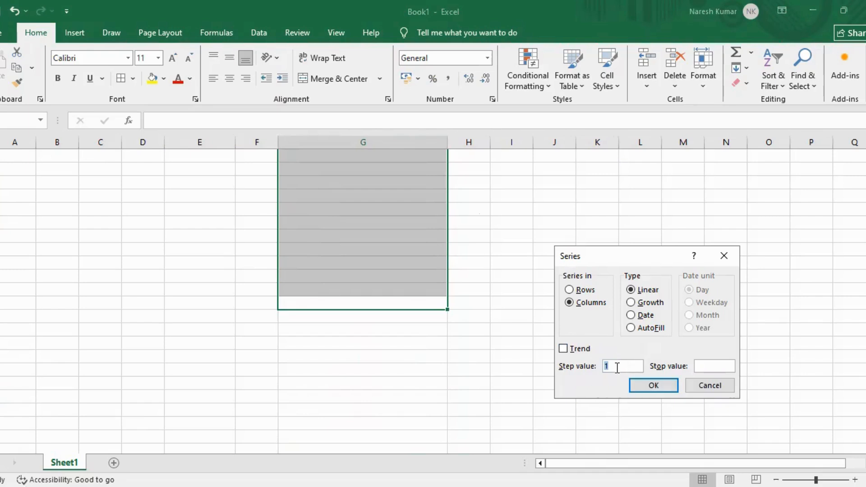
key("BackSpace")
type("2")
key("Return")
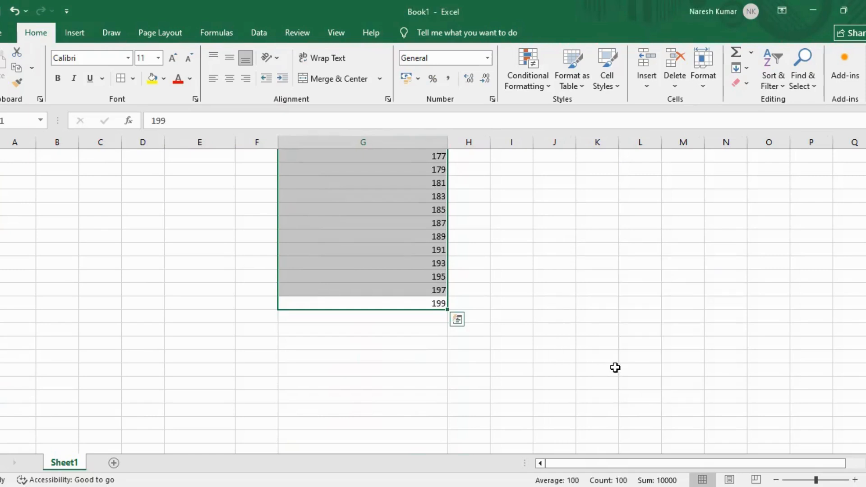
Examine the series in column G from its first number down to its last
key("ctrl+Up")
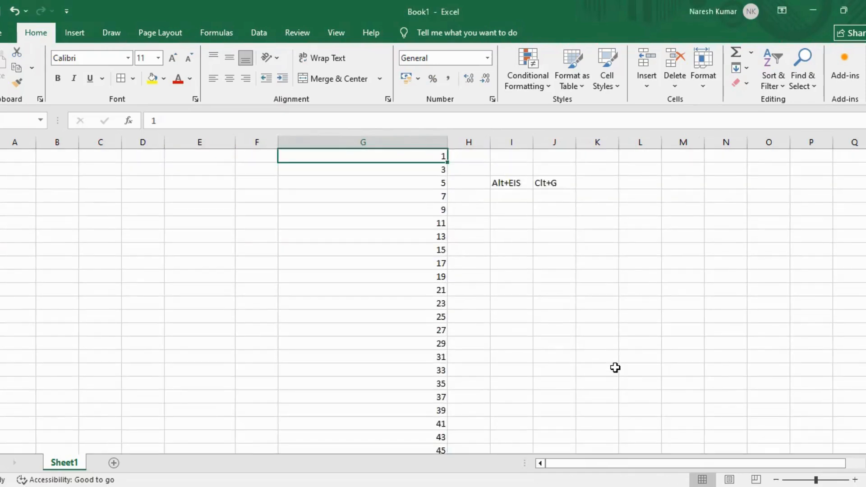
key("Up")
key("Down")
key("Down")
key("Down")
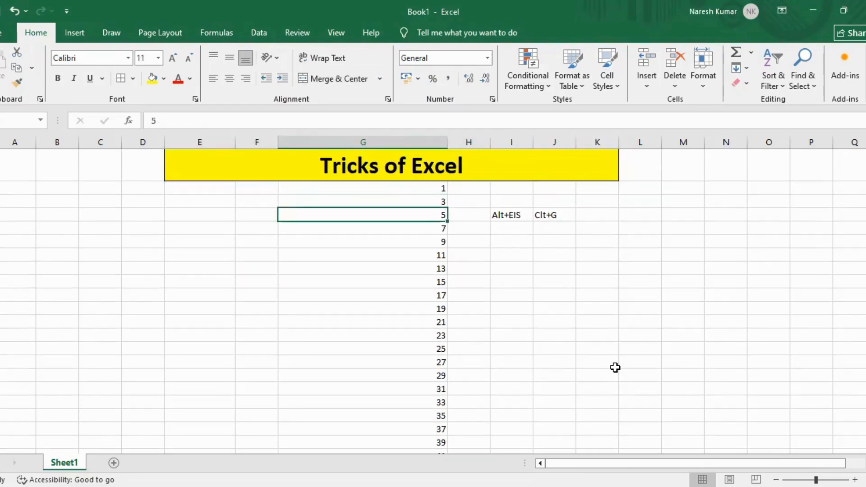
key("Down")
key("Down")
key("Down")
key("Down")
key("Down")
key("Down")
key("Down")
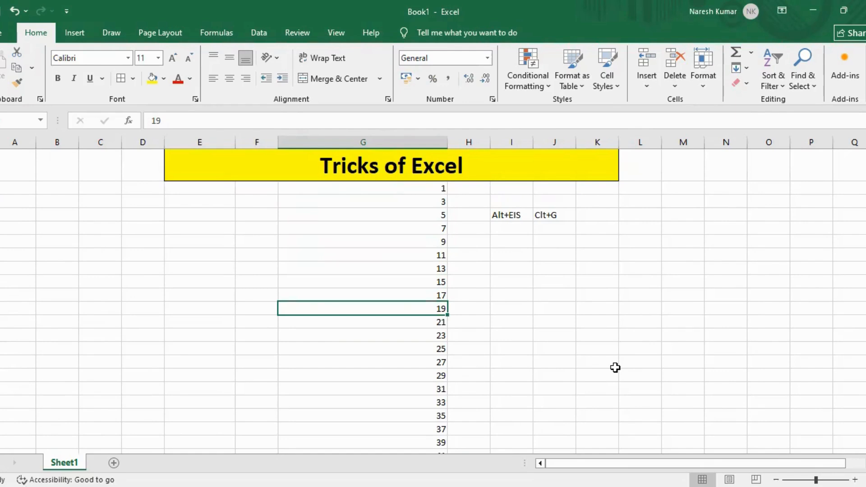
key("ctrl+Down")
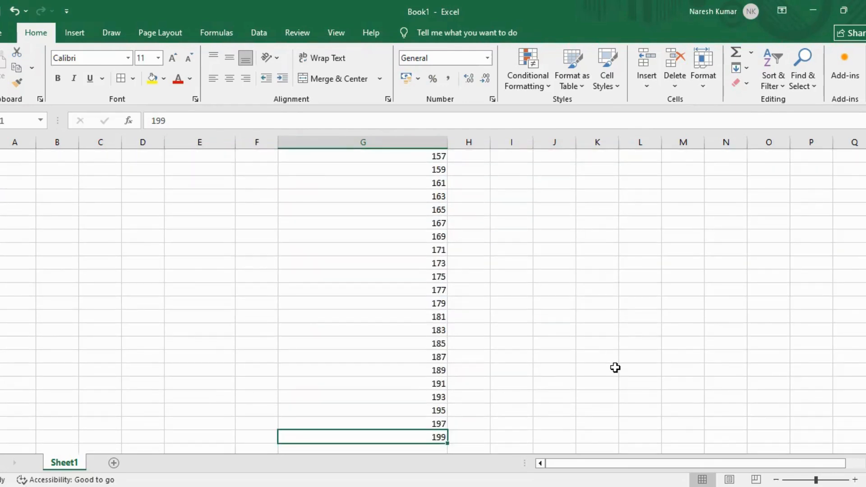
Enter 1 in cell A2
key("Left")
key("Left")
key("Left")
key("Left")
key("Left")
key("Left")
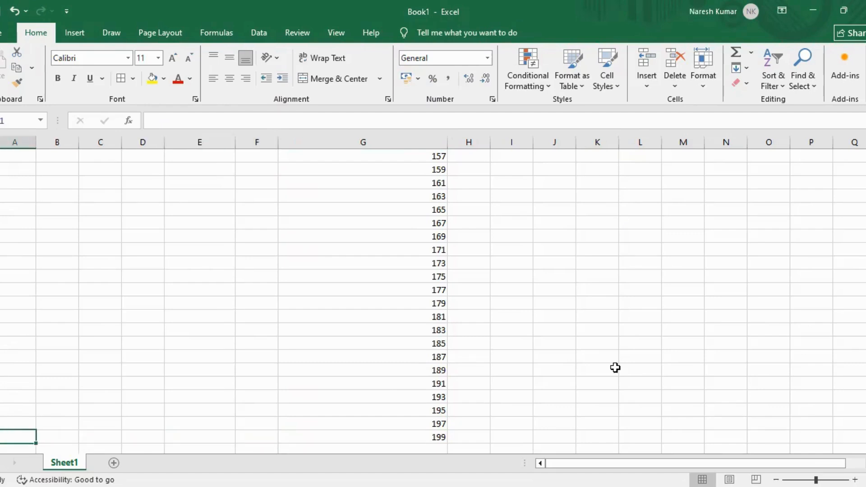
key("ctrl+Up")
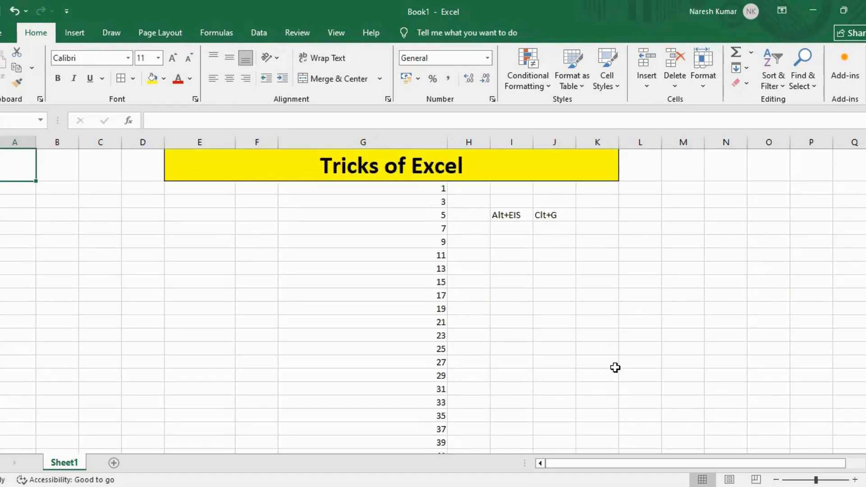
key("Down")
type("1")
key("Return")
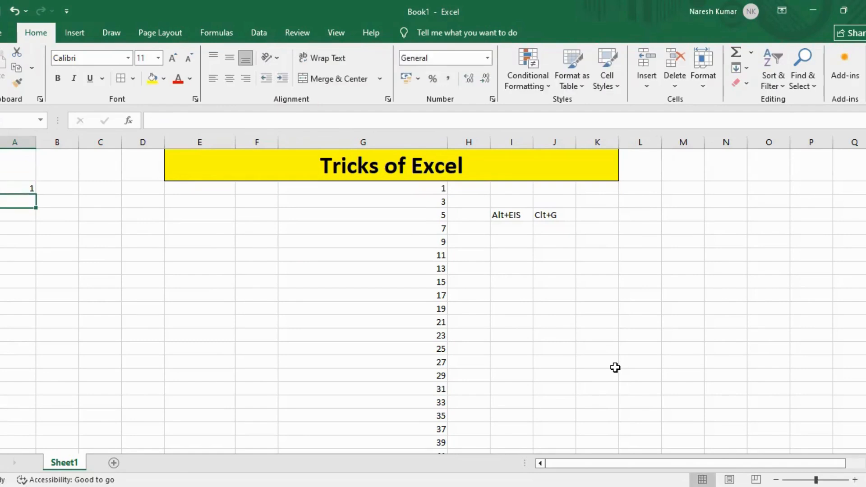
Clear the 1 from cell A2
key("Up")
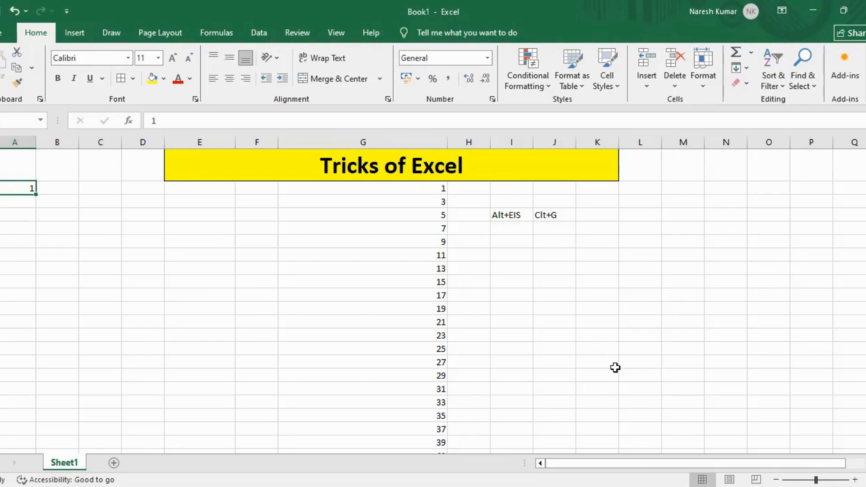
key("ctrl+space")
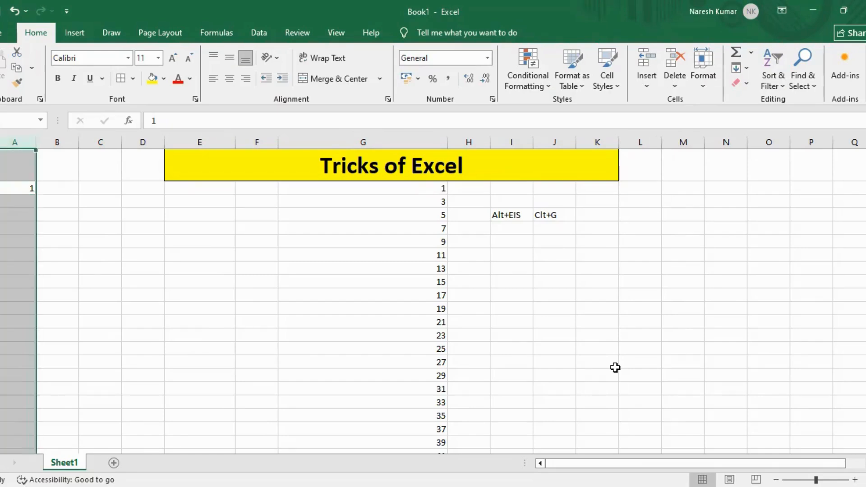
key("Down")
key("Up")
key("Delete")
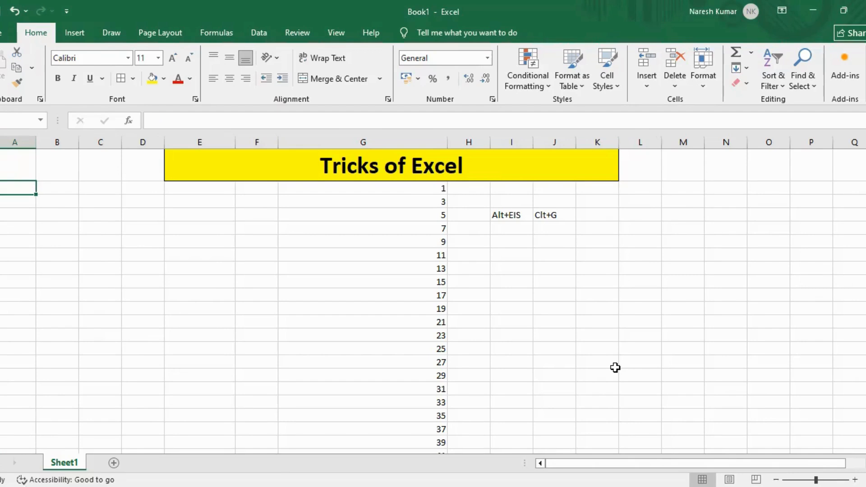
Enter 1 in cell A1 and fill column A down to the last worksheet row with a series using step value 1
key("Up")
type("1")
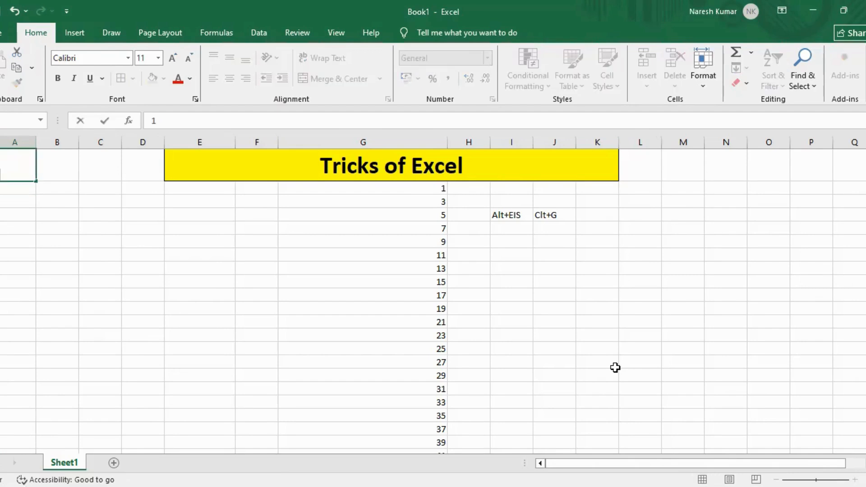
key("Return")
key("Up")
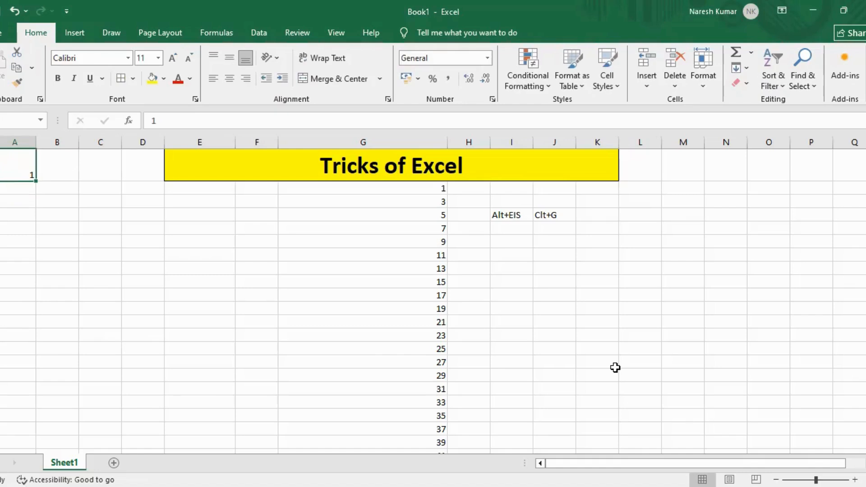
key("ctrl+shift+Down")
key("alt+e")
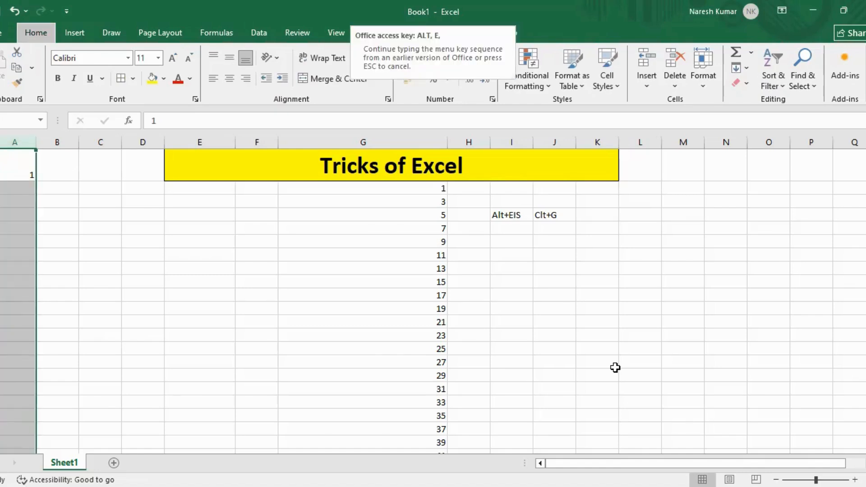
key("i")
key("s")
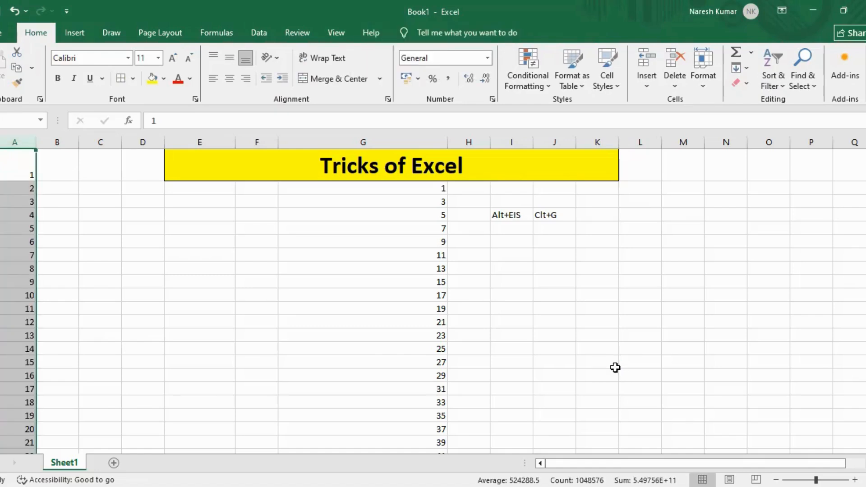
Check the end of the series in column A and clear the whole series from A1 down
key("ctrl+Home")
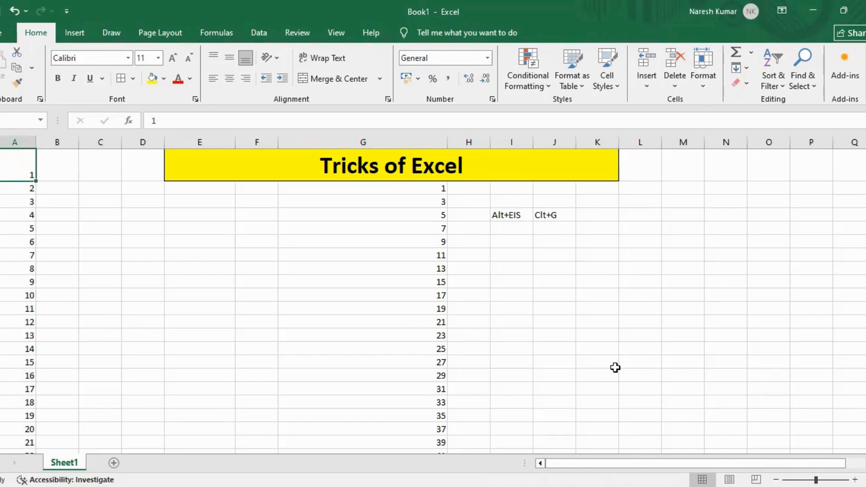
key("ctrl+Down")
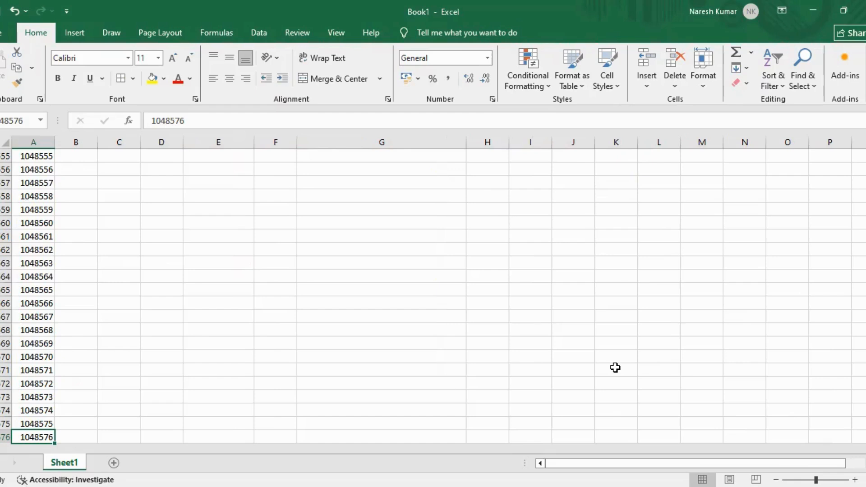
key("ctrl+Up")
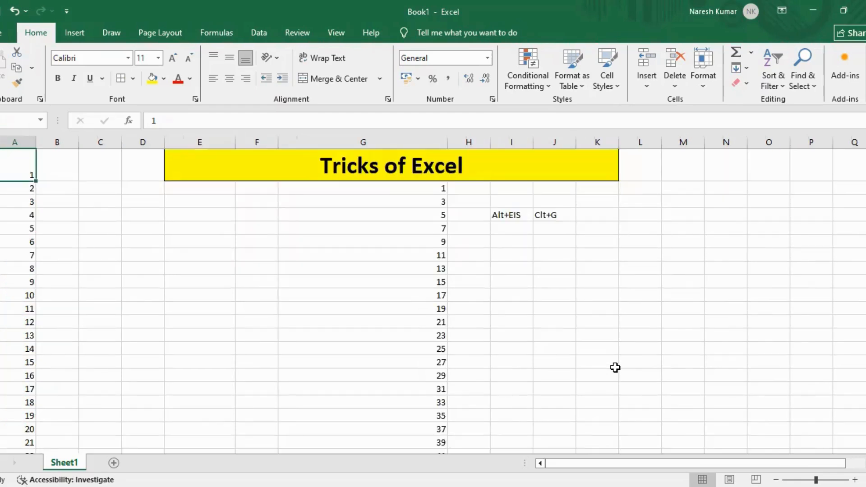
key("ctrl+shift+Down")
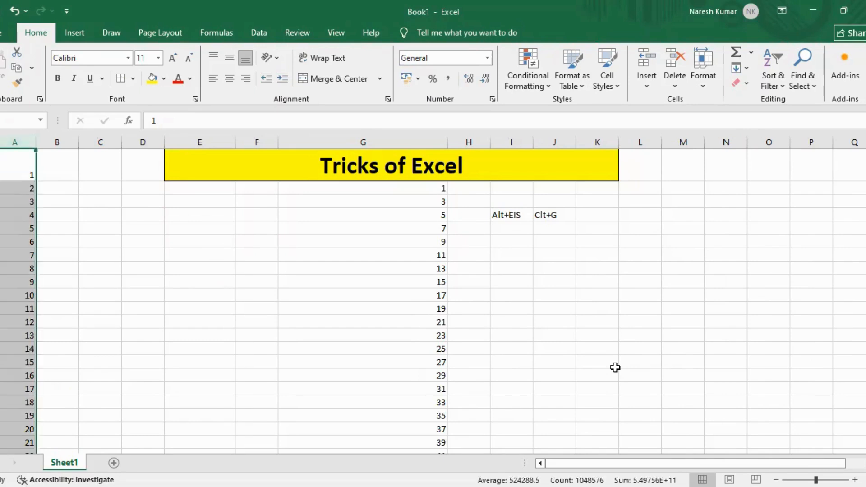
key("Delete")
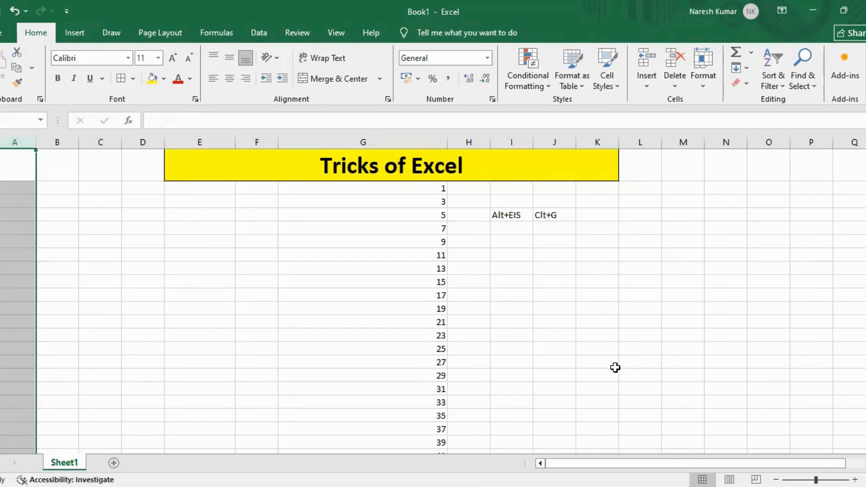
key("ctrl+Home")
key("Down")
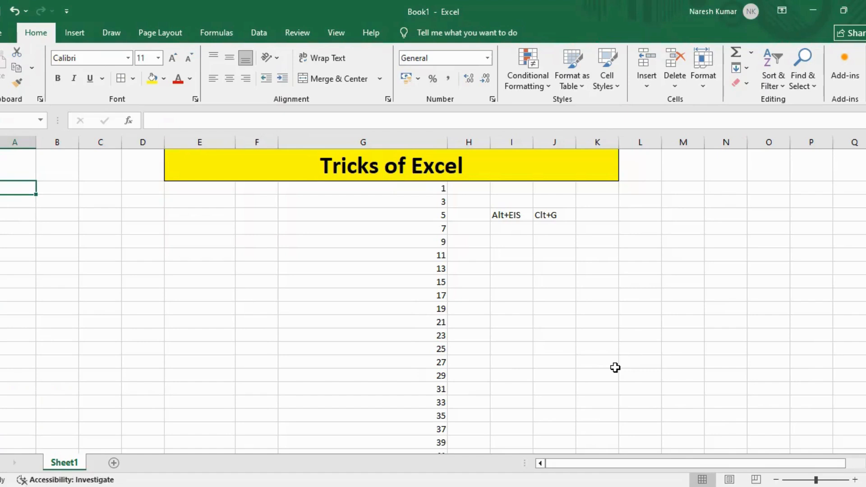
Enter 1 in cell A1 as the starting number
key("Up")
type("1")
key("Return")
key("Up")
Fill column A from A1 to the last worksheet row with a linear column series using step value 3
key("ctrl+shift+Down")
key("alt")
key("e")
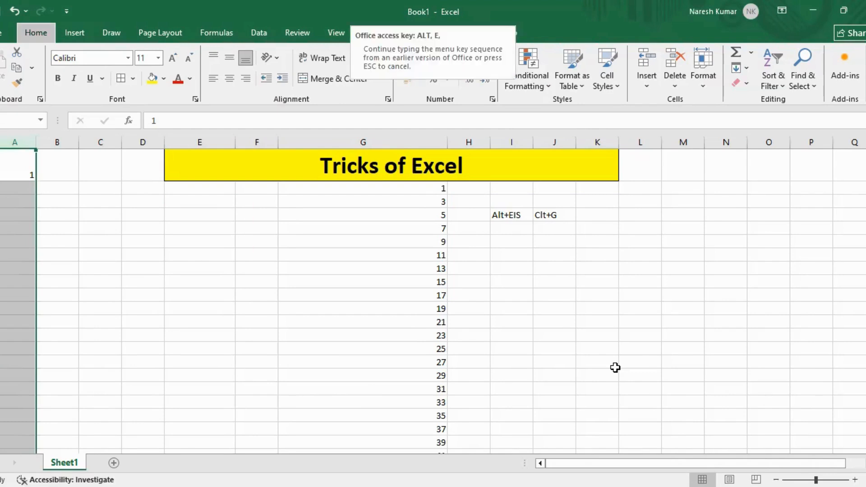
key("s")
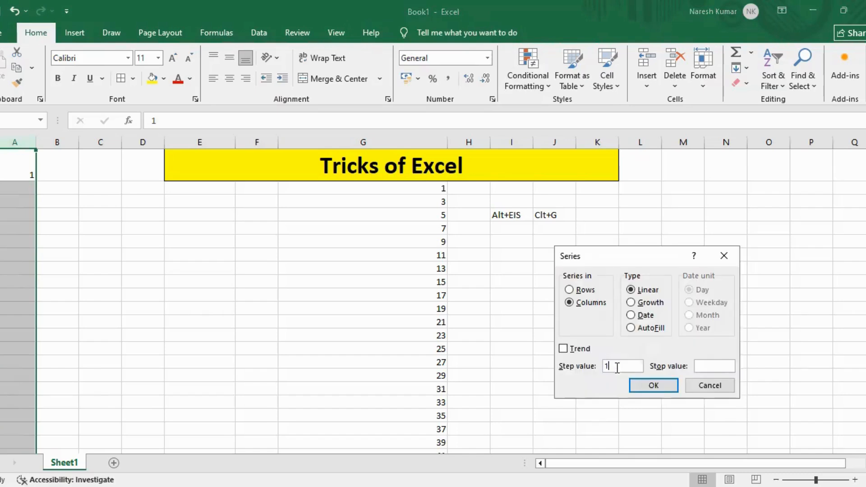
key("BackSpace")
type("2")
key("BackSpace")
type("3")
key("Return")
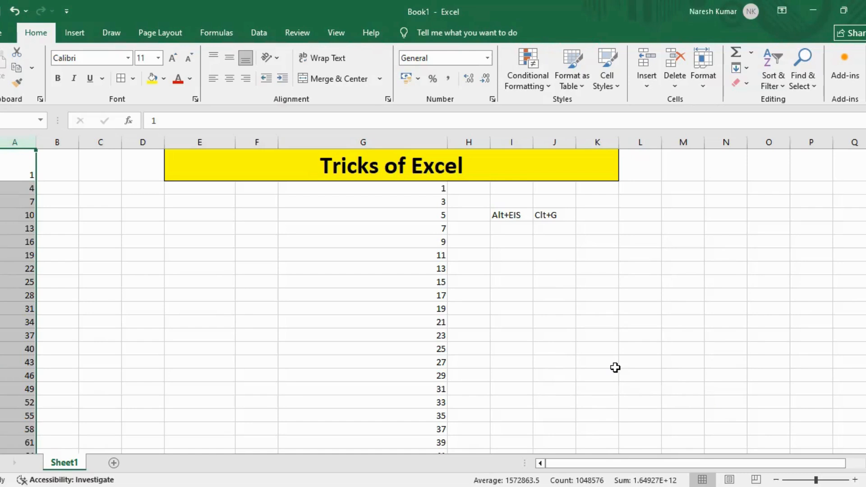